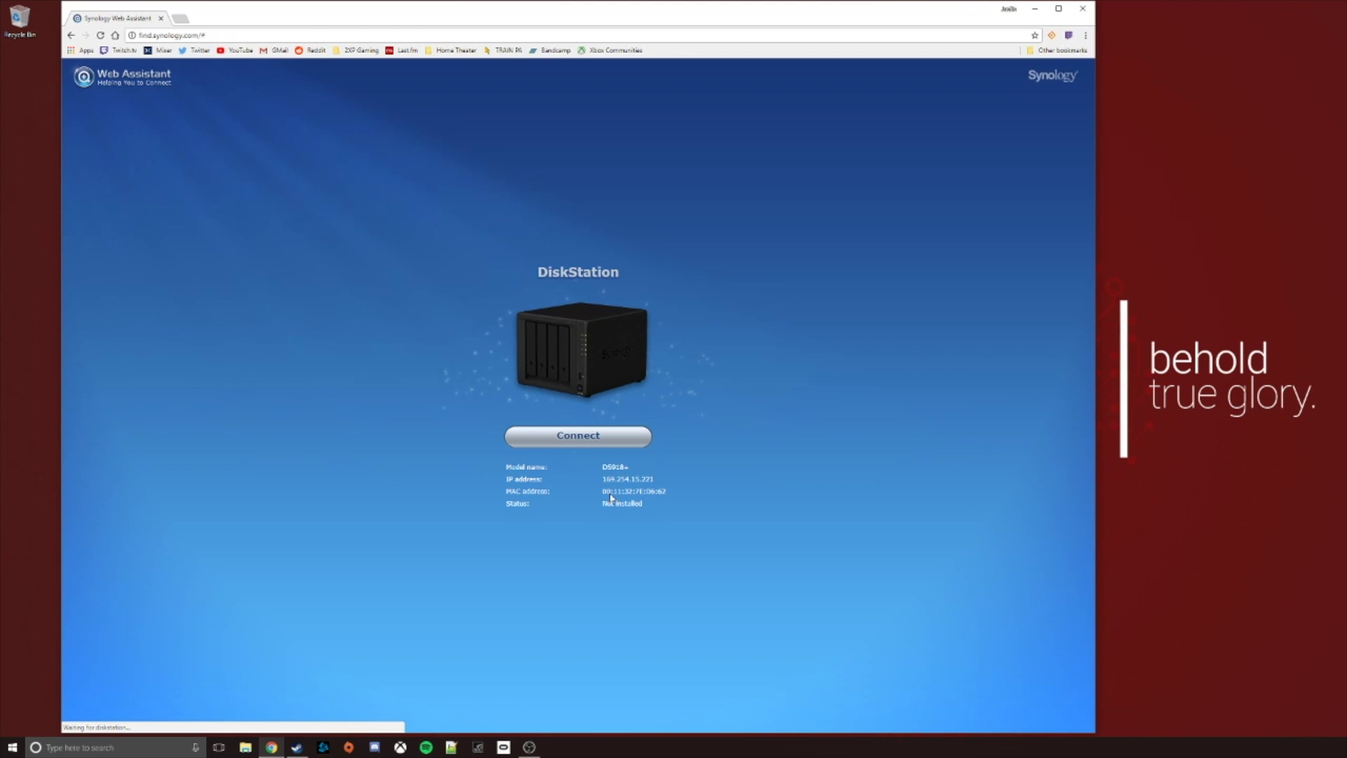
- Connect to the DS918+, begin its setup, and open Synology's Download Center for the DSM installer
left_click(580, 443)
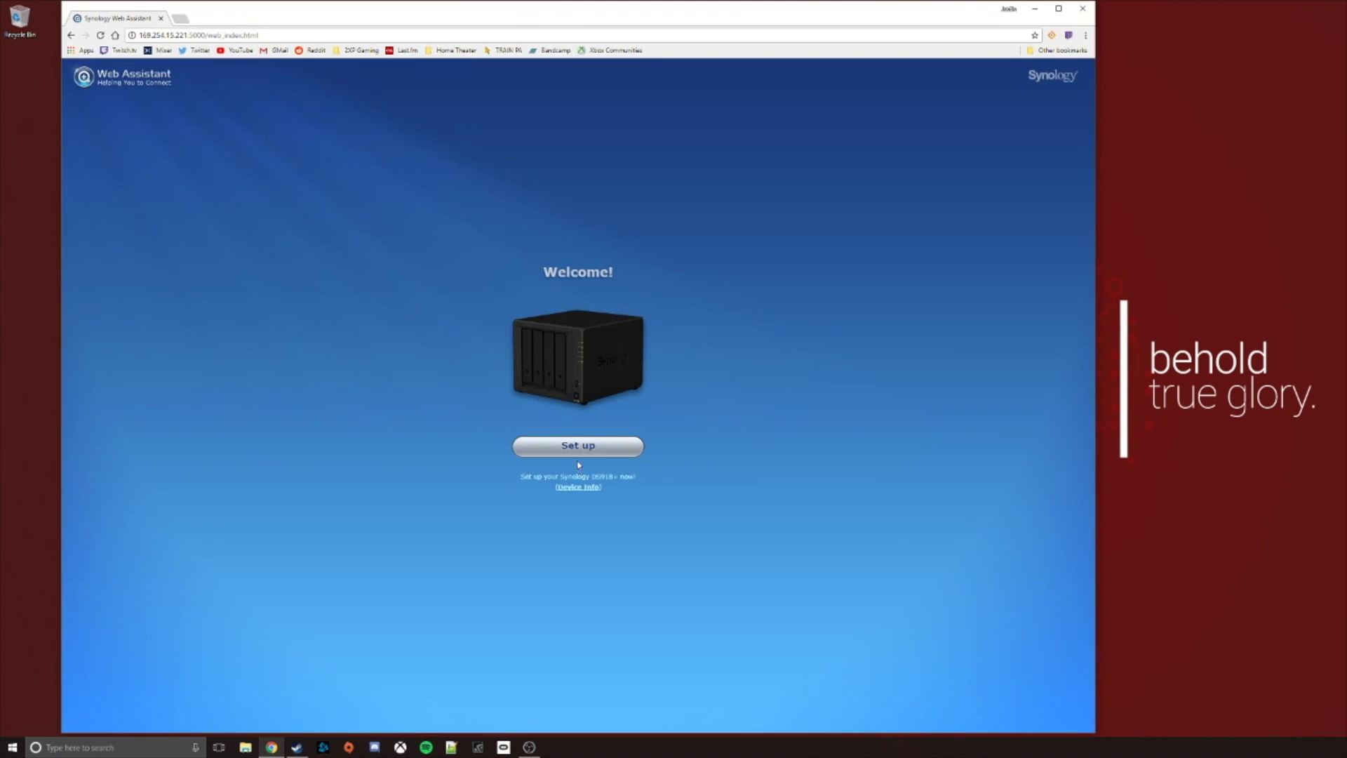
left_click(574, 451)
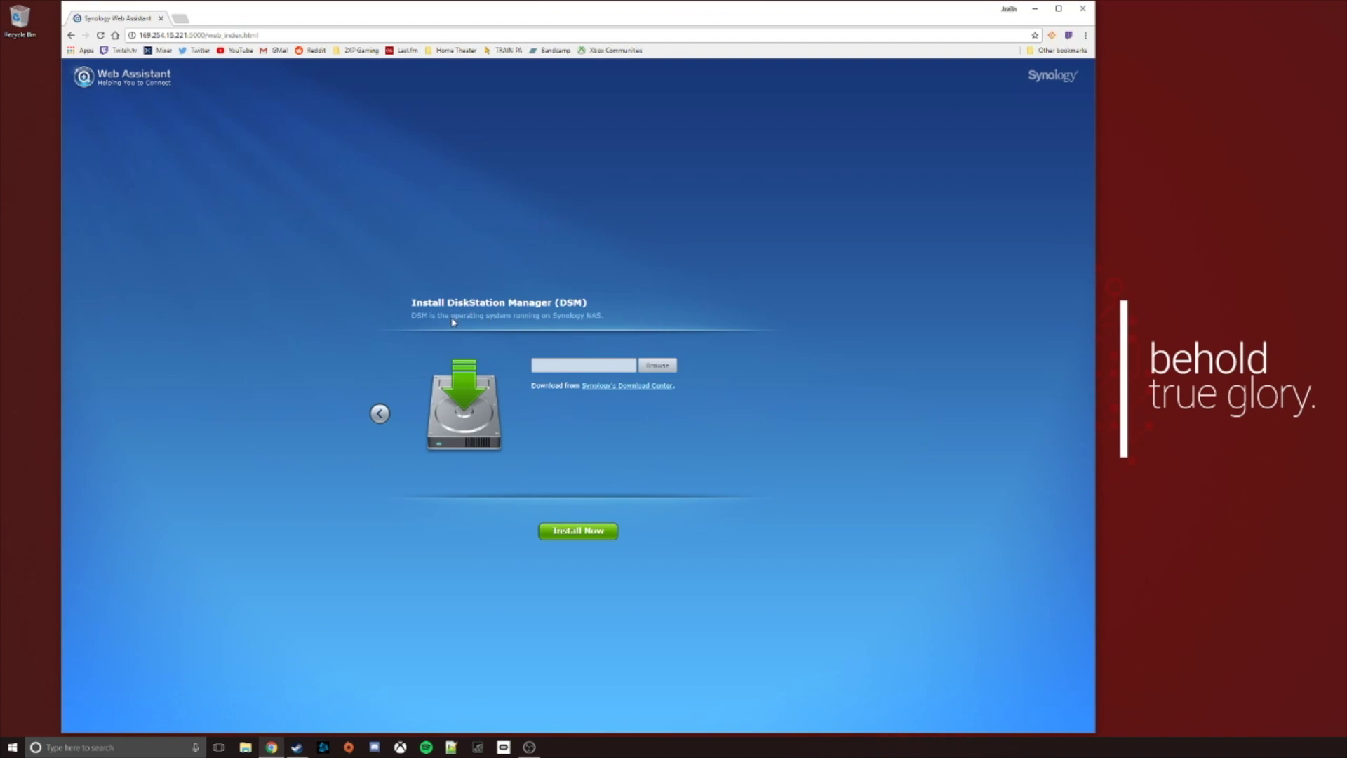
left_click(633, 387)
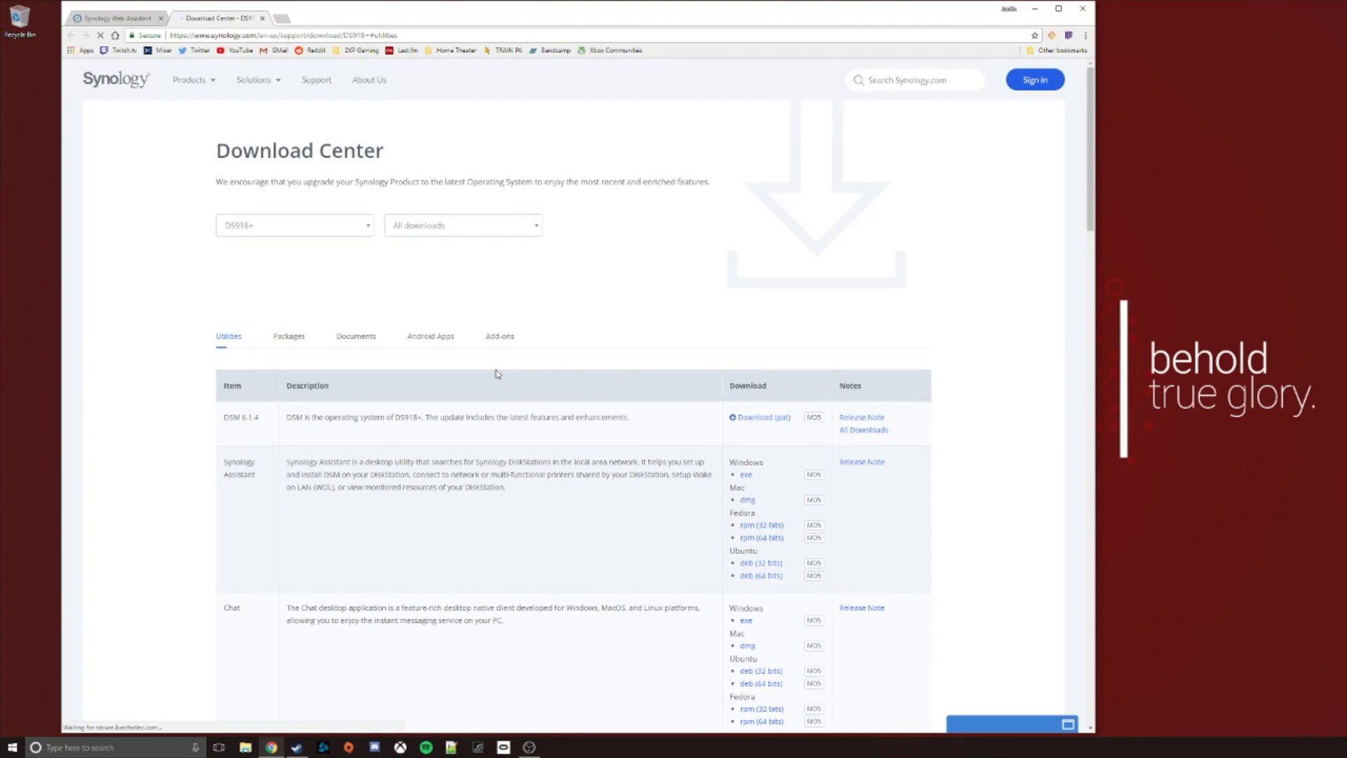
- Download the DSM 6.1.4 .pat installer for the DS918+ from the Utilities tab
left_click(770, 418)
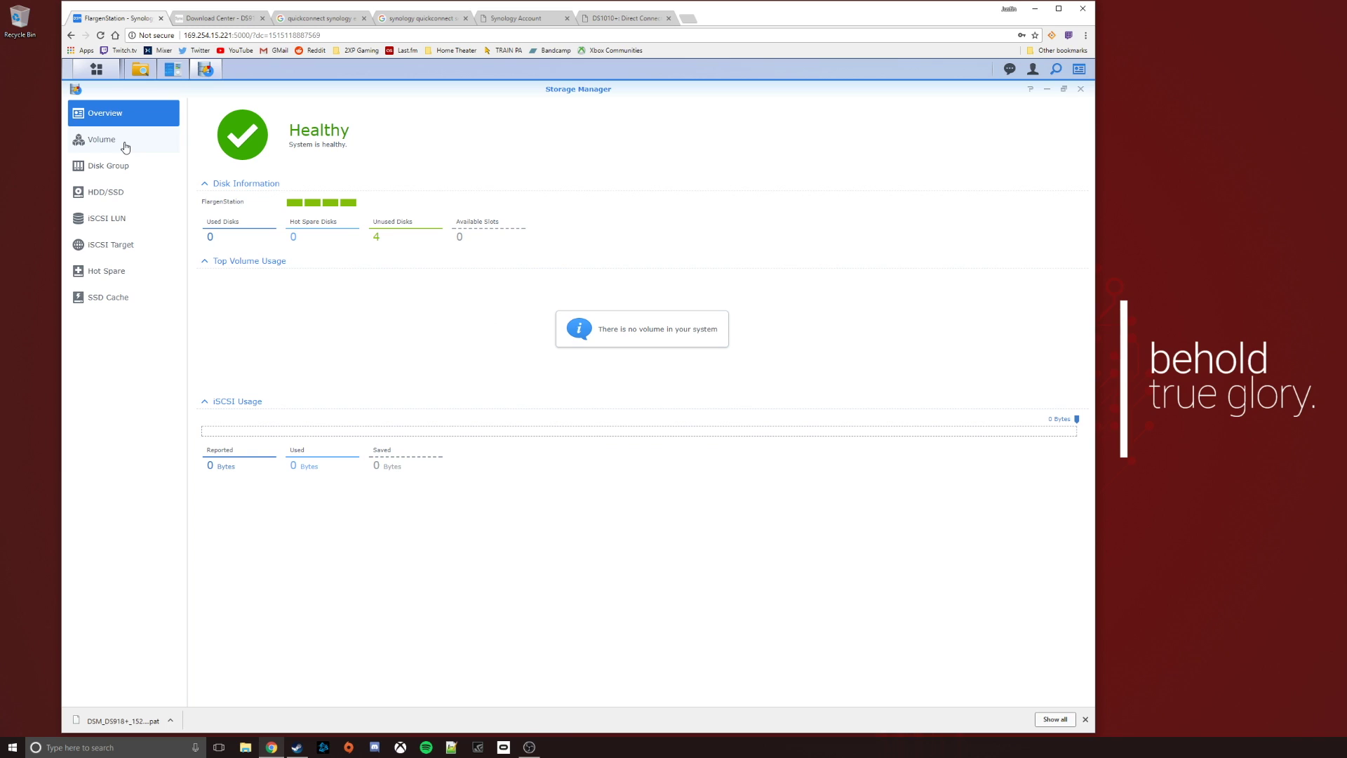
- Check the Volume and Disk Group pages and the HDD/SSD list, expanding Disk 1's details
left_click(126, 147)
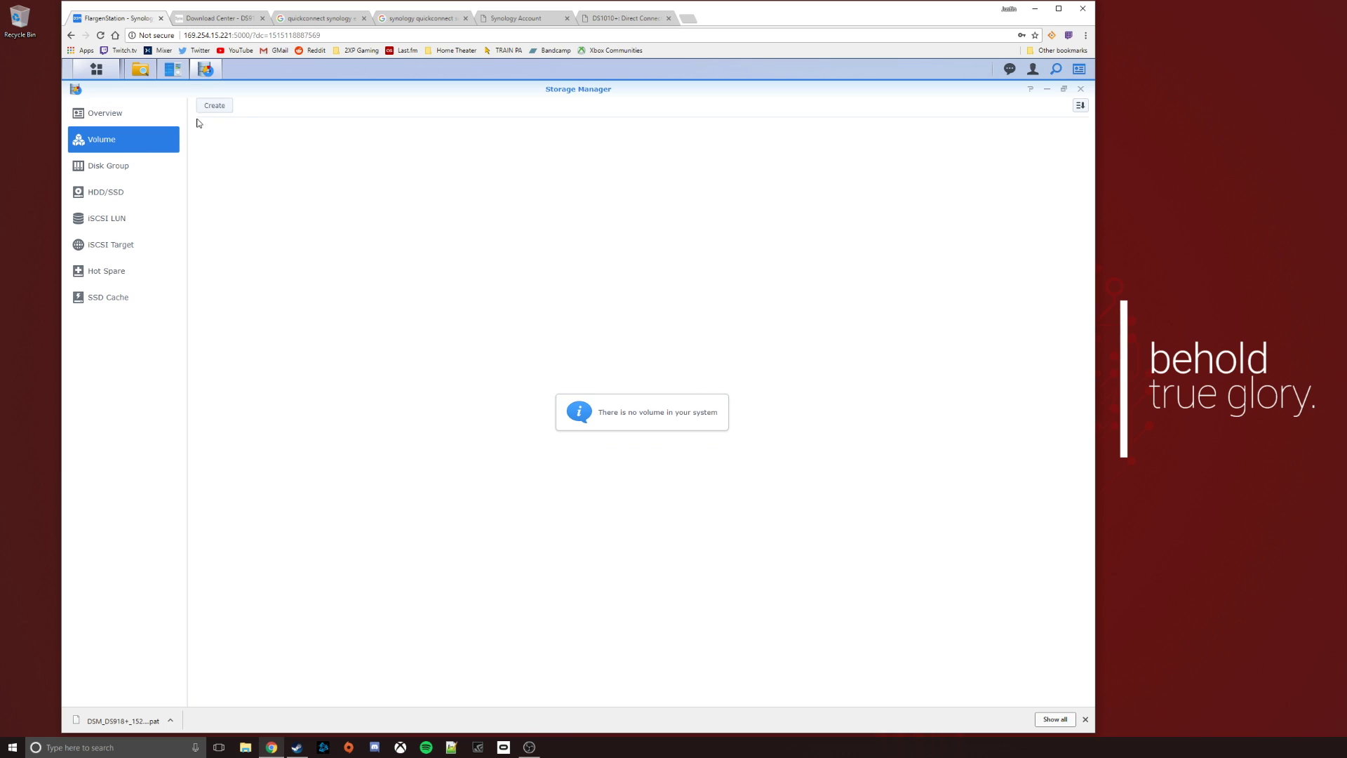
left_click(151, 168)
left_click(136, 197)
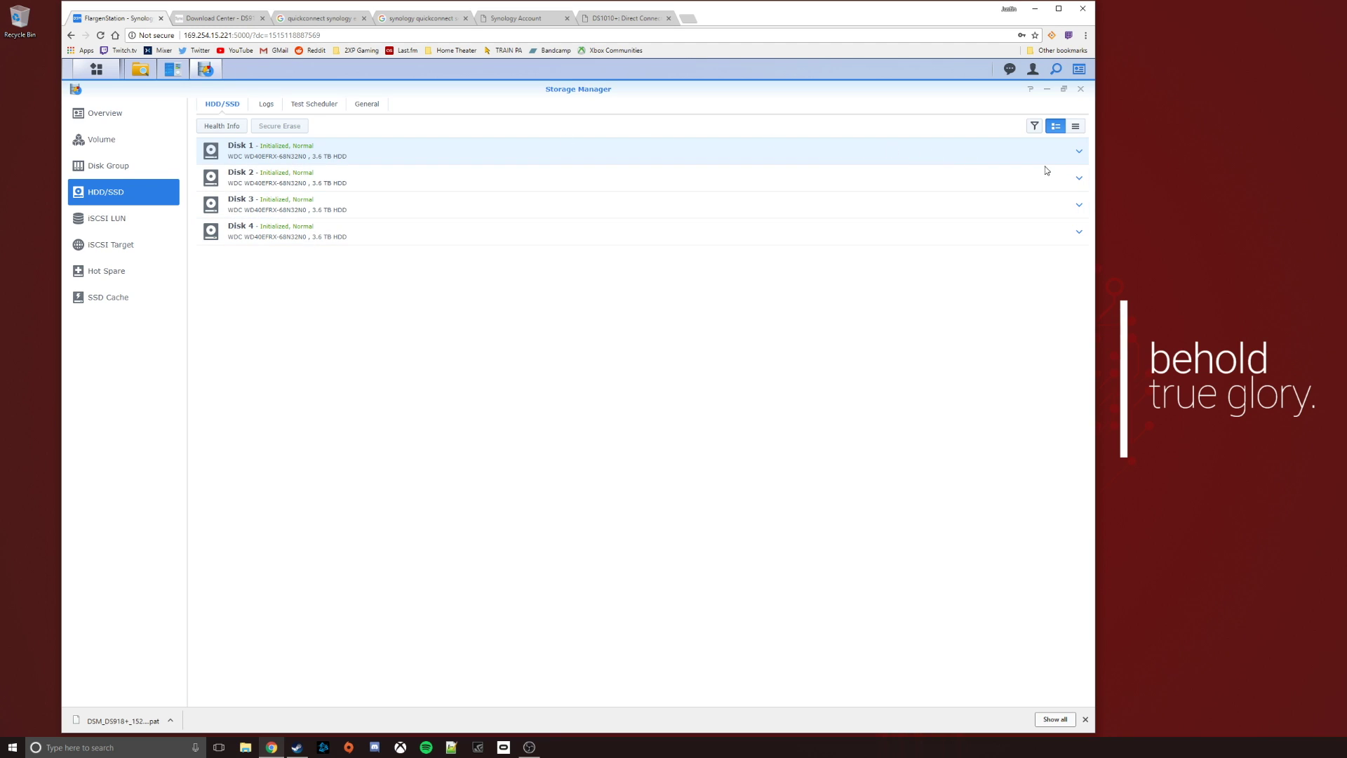
left_click(1080, 154)
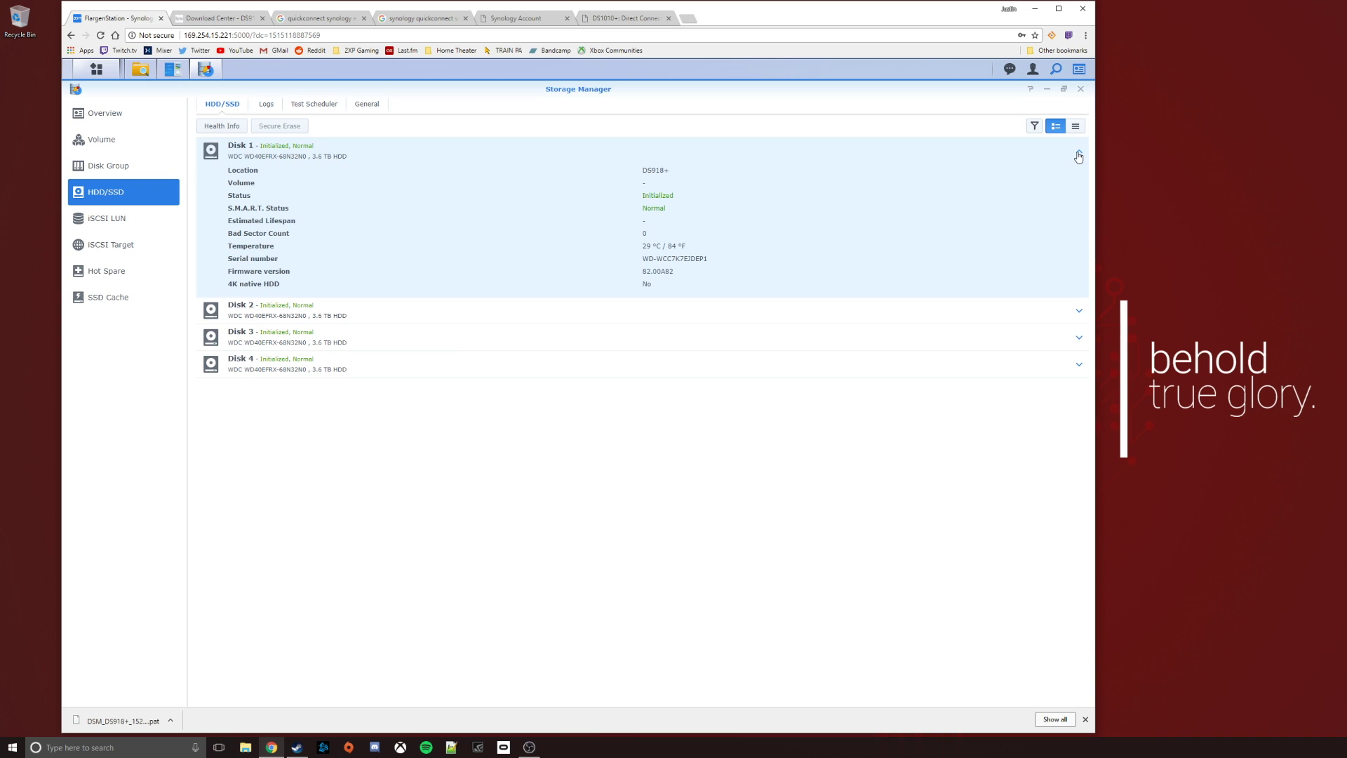
left_click(1079, 155)
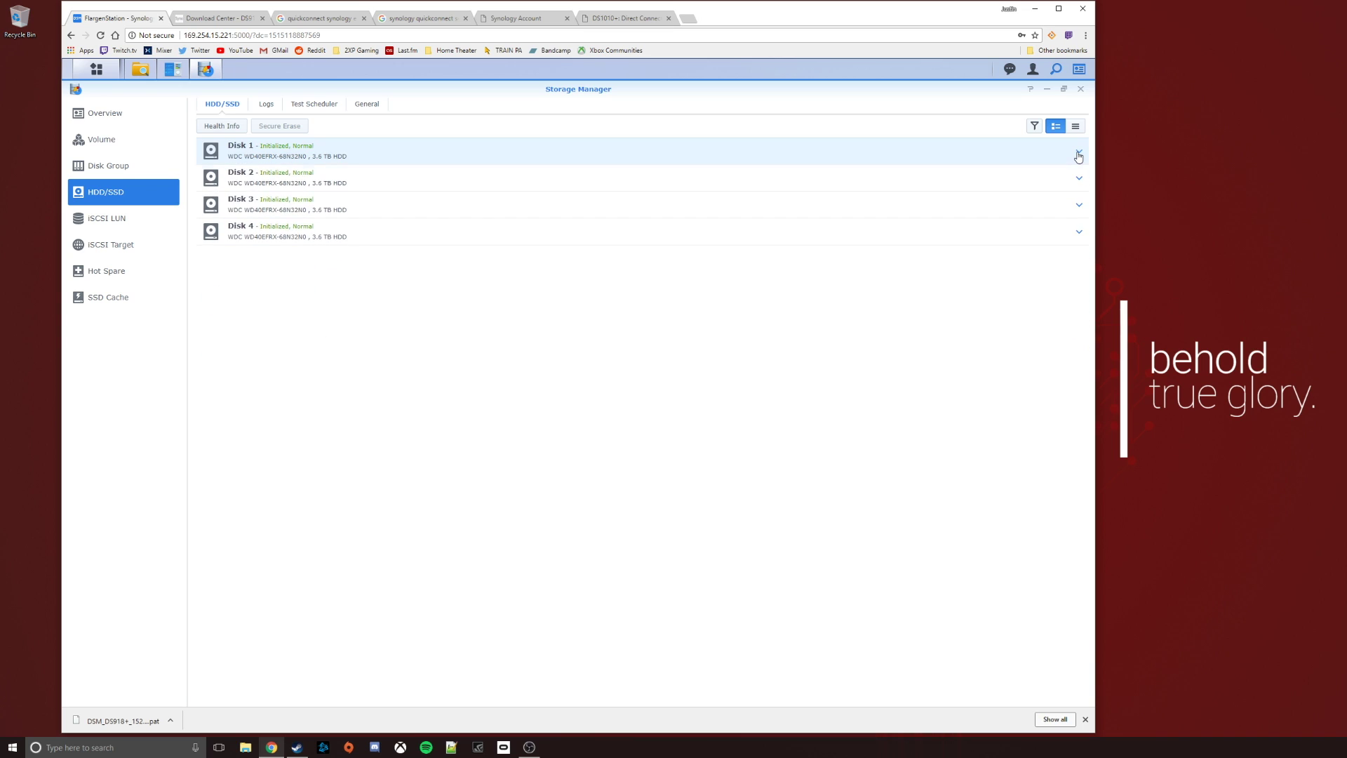
left_click(1078, 155)
left_click(1078, 156)
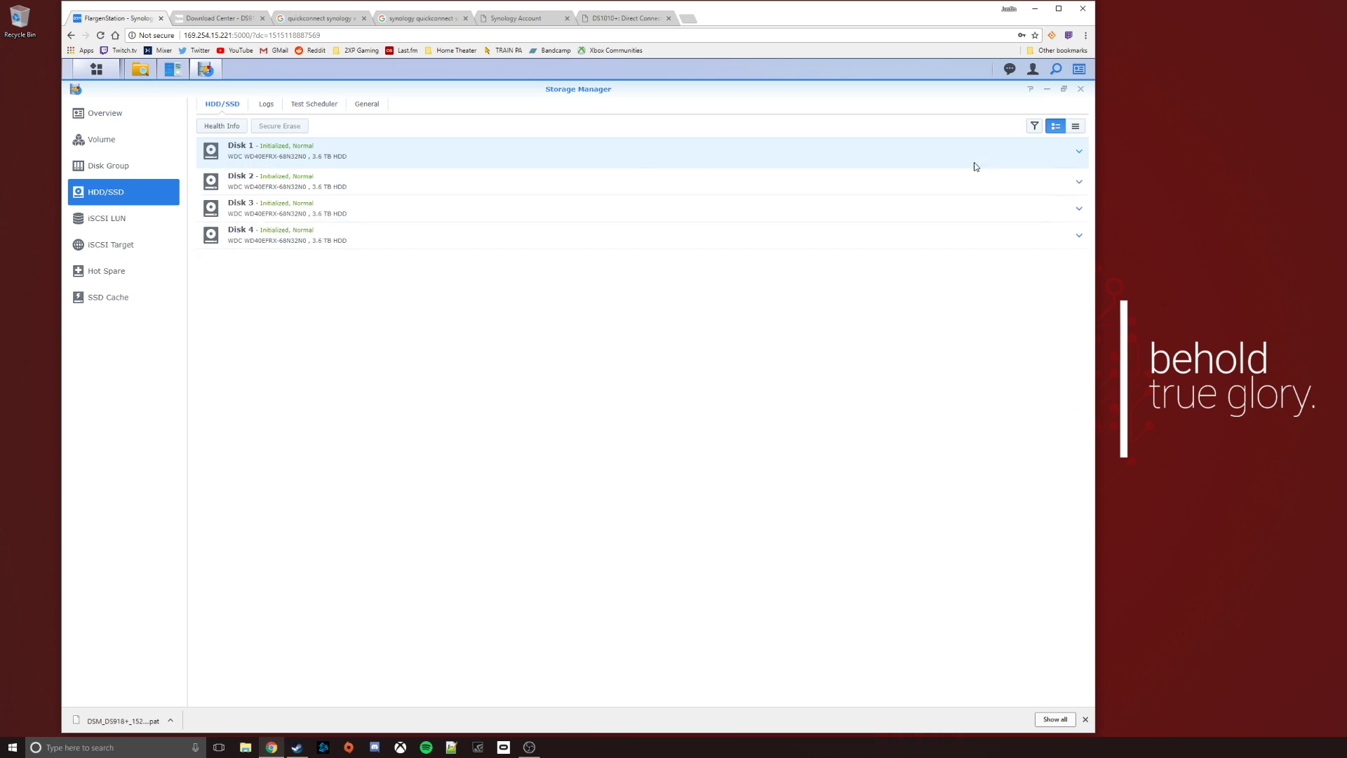
- Check the iSCSI LUN, iSCSI Target, Hot Spare and SSD Cache pages, then return to Volume
left_click(127, 216)
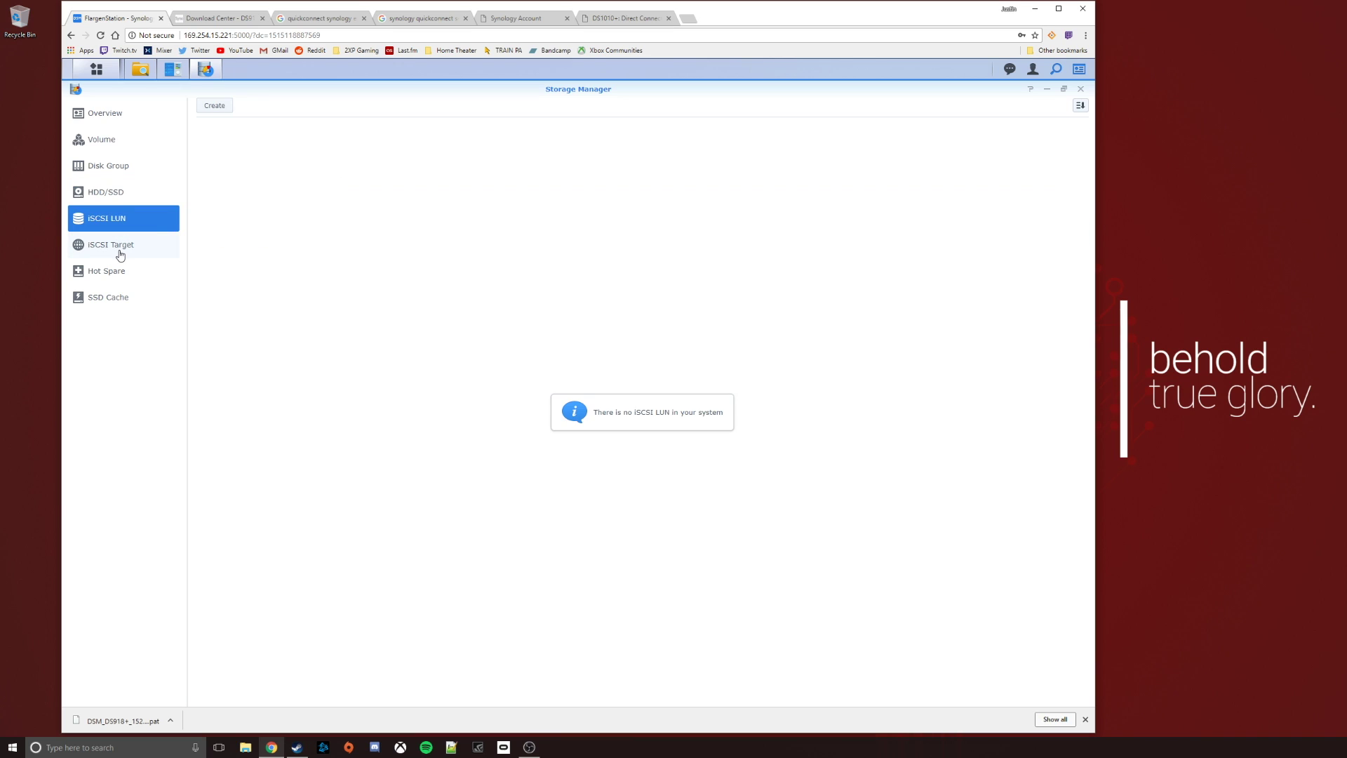
left_click(116, 254)
left_click(117, 272)
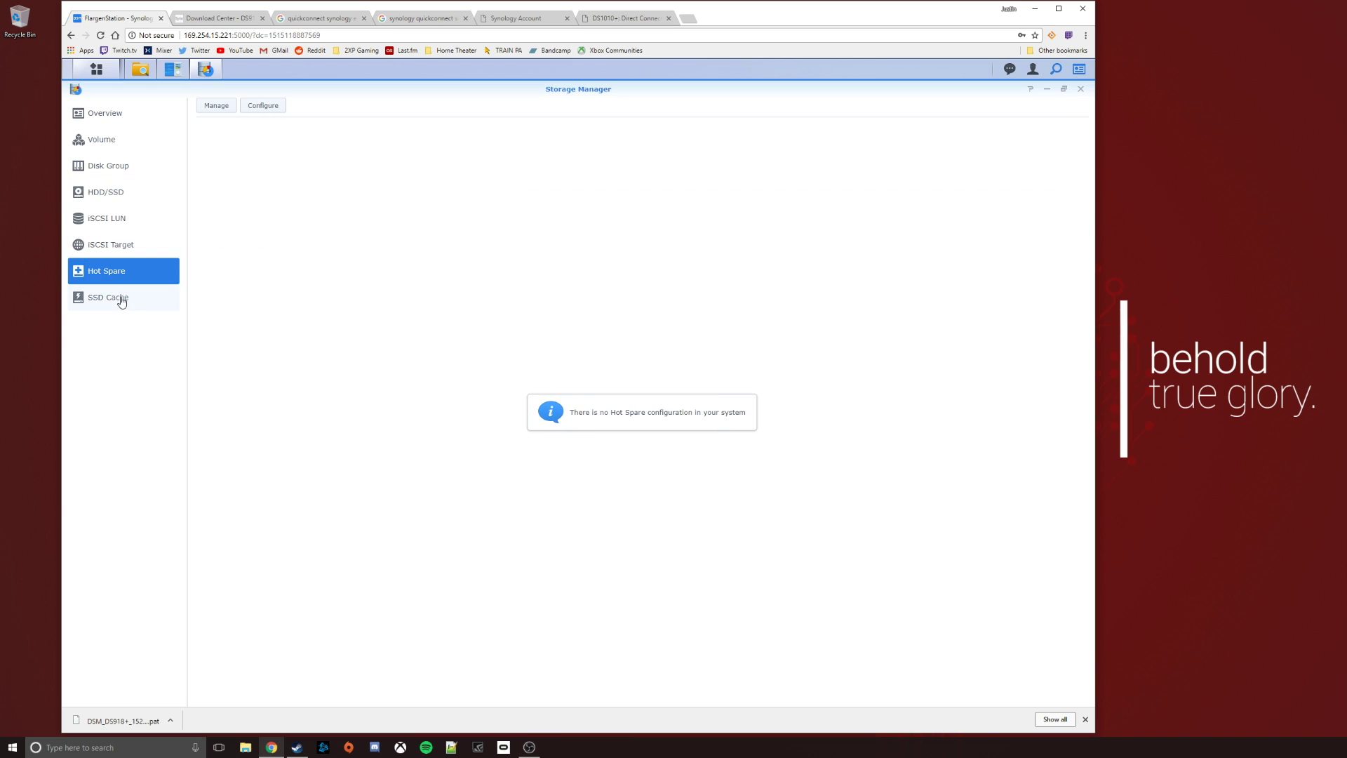
left_click(122, 301)
left_click(101, 139)
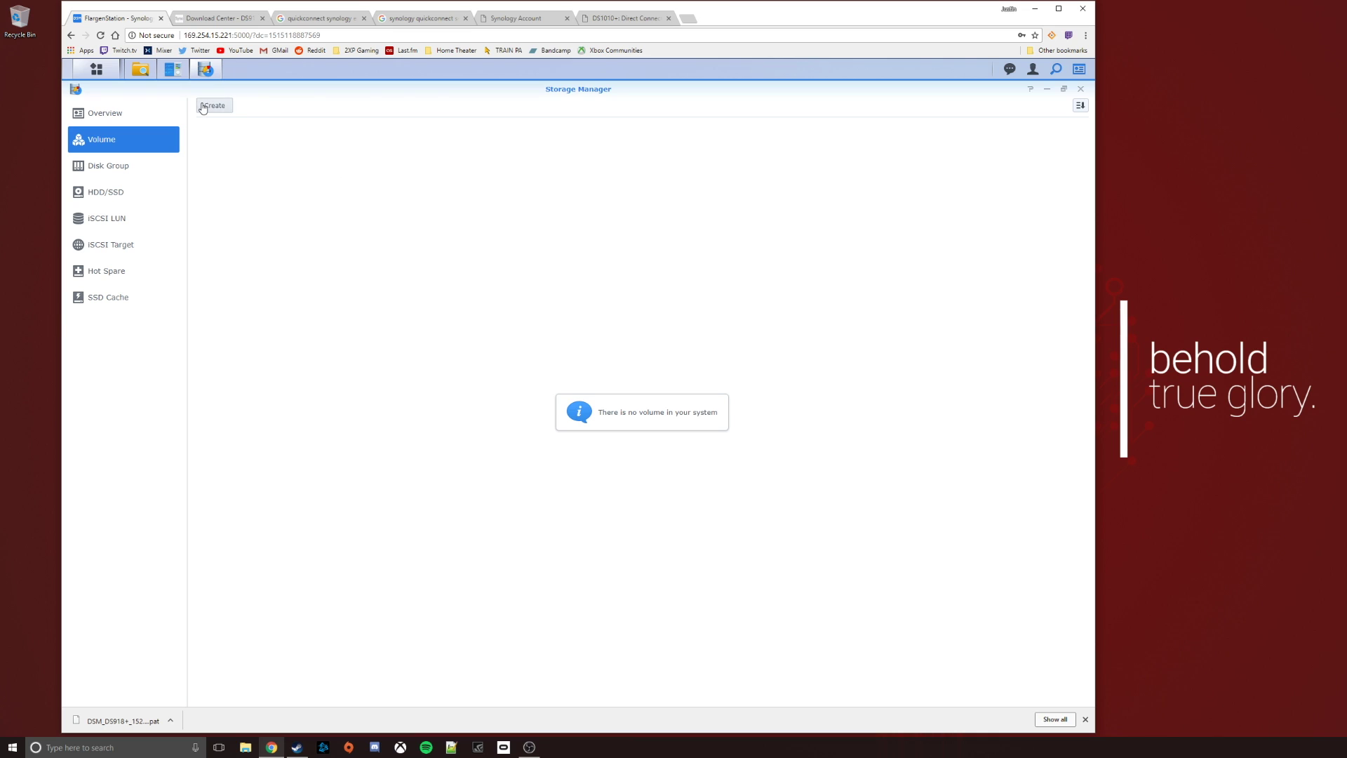
- Create Volume 1 on Disks 1–4 as SHR-1 with Btrfs, accepting the data-erase warning
left_click(214, 106)
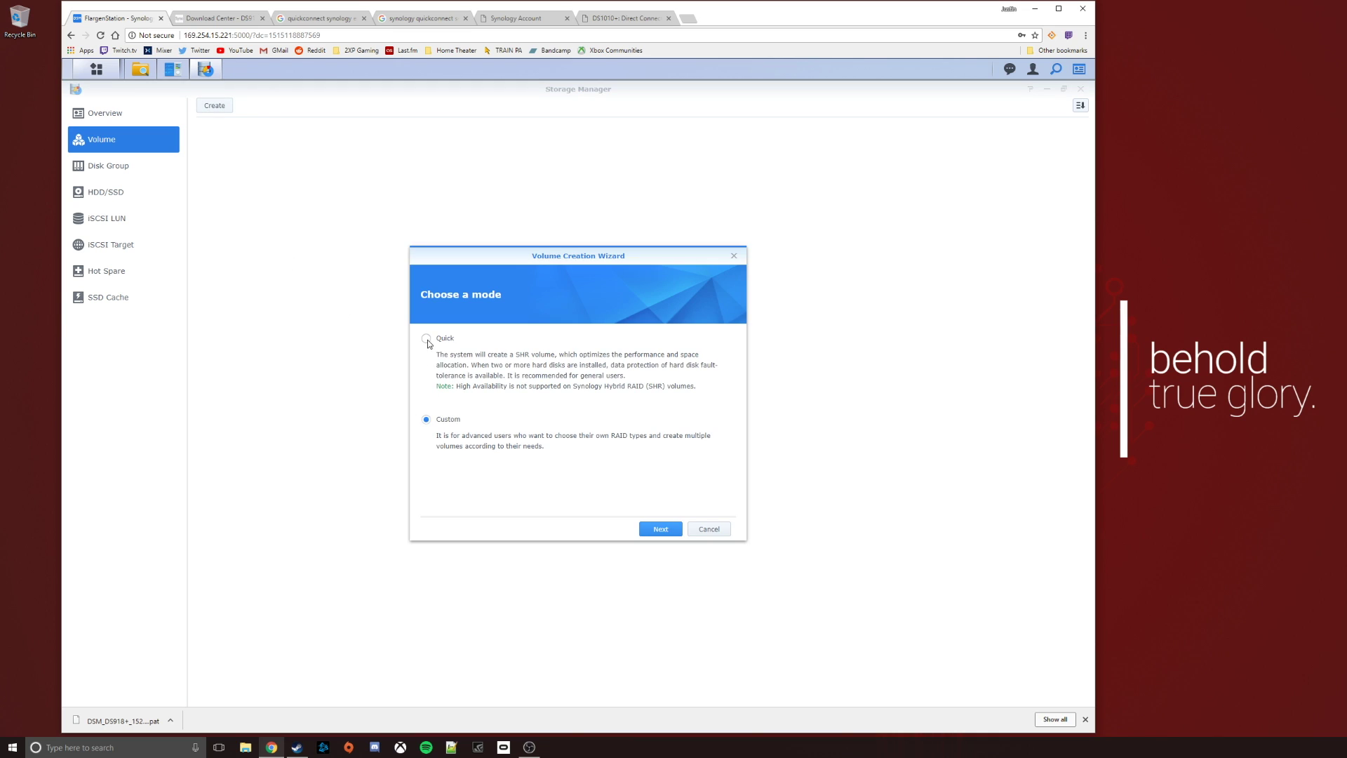
left_click(665, 528)
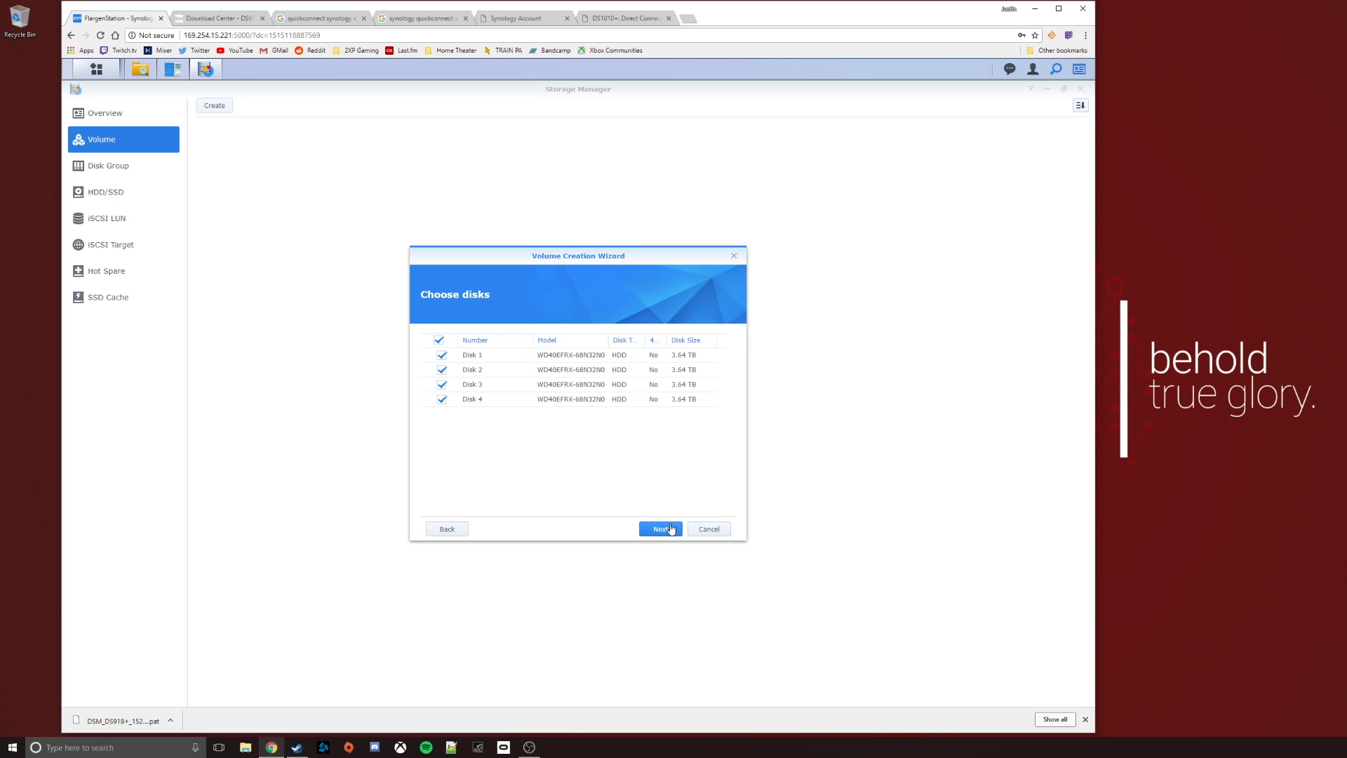
left_click(664, 529)
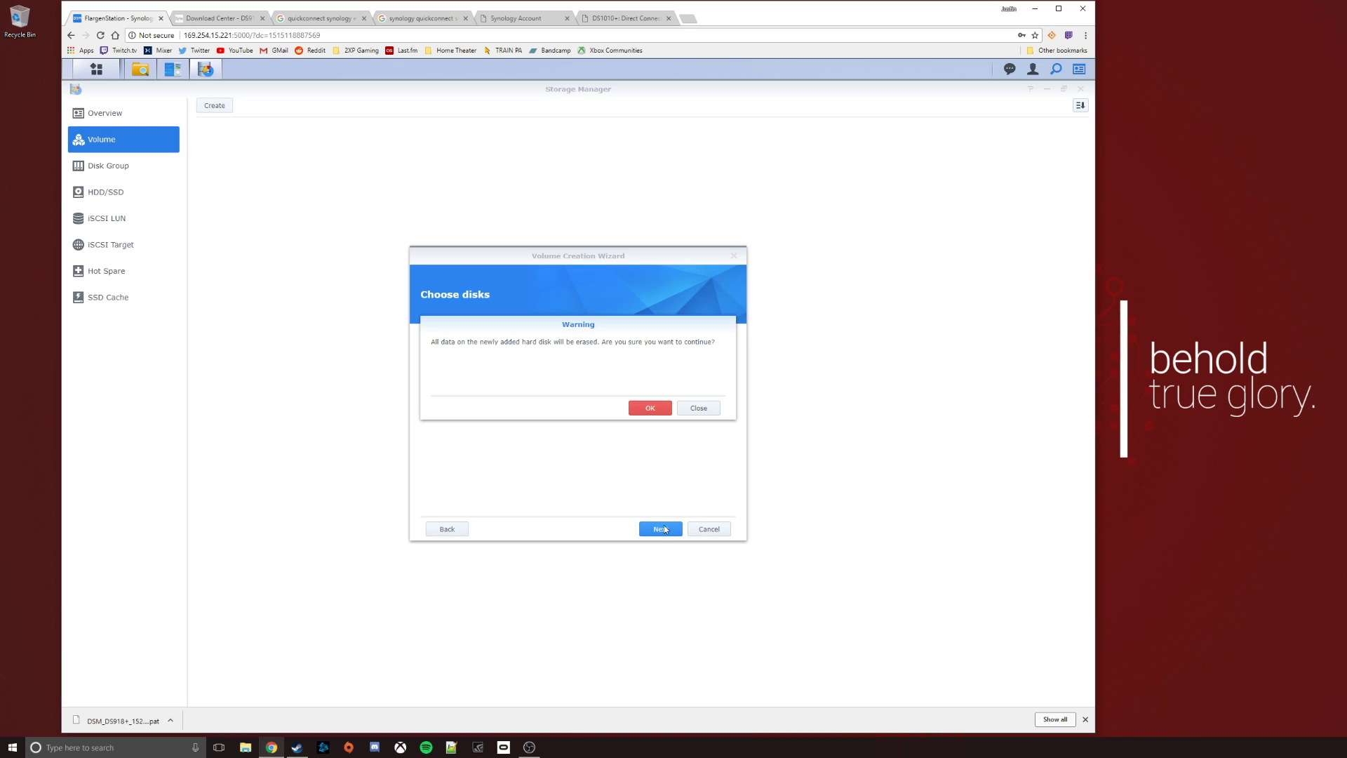
left_click(656, 407)
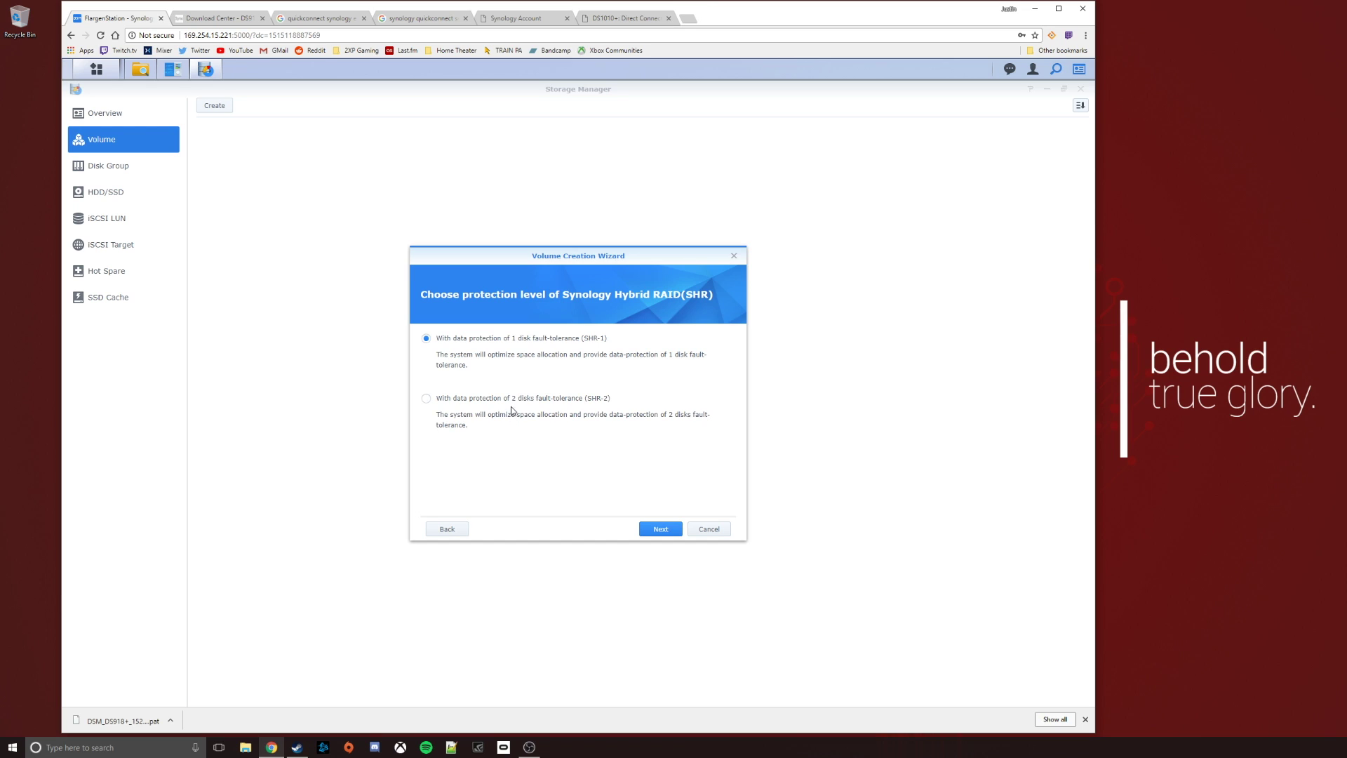
left_click(659, 529)
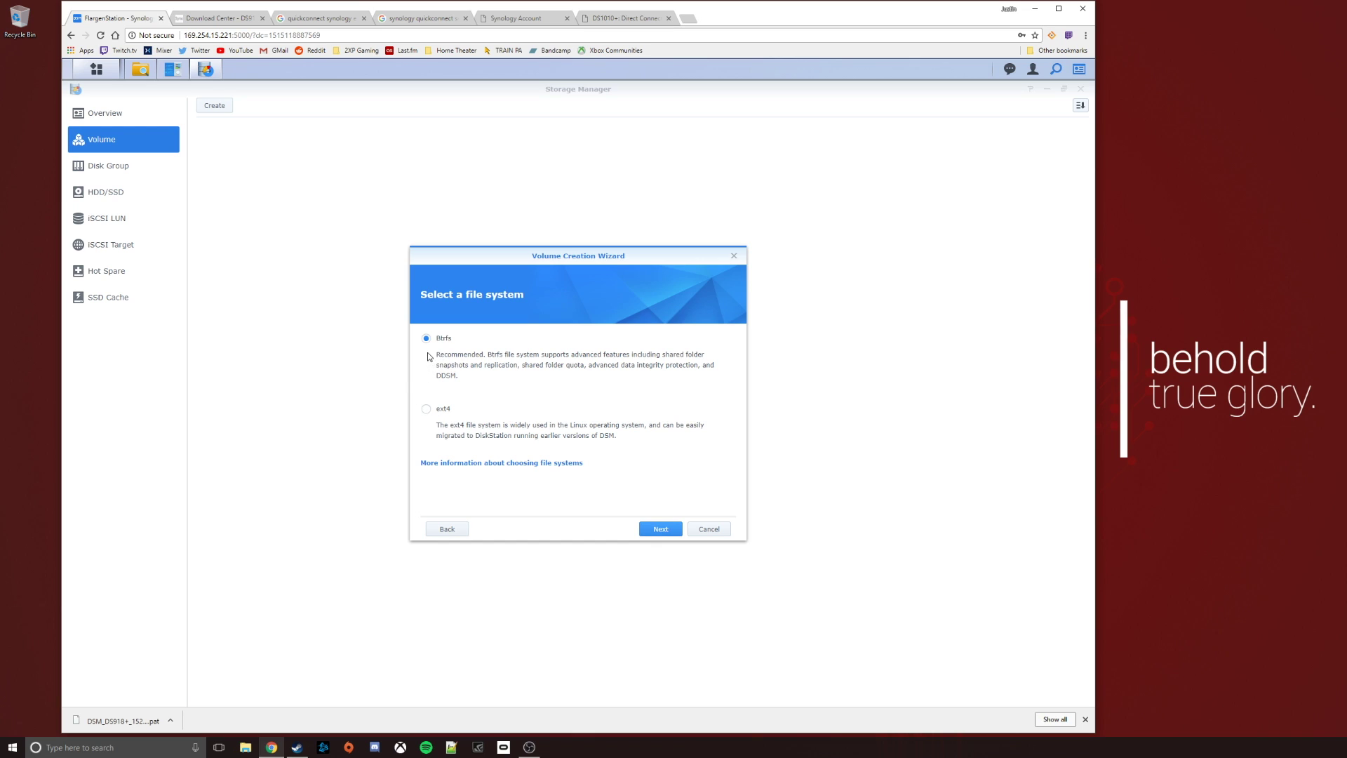
left_click(659, 531)
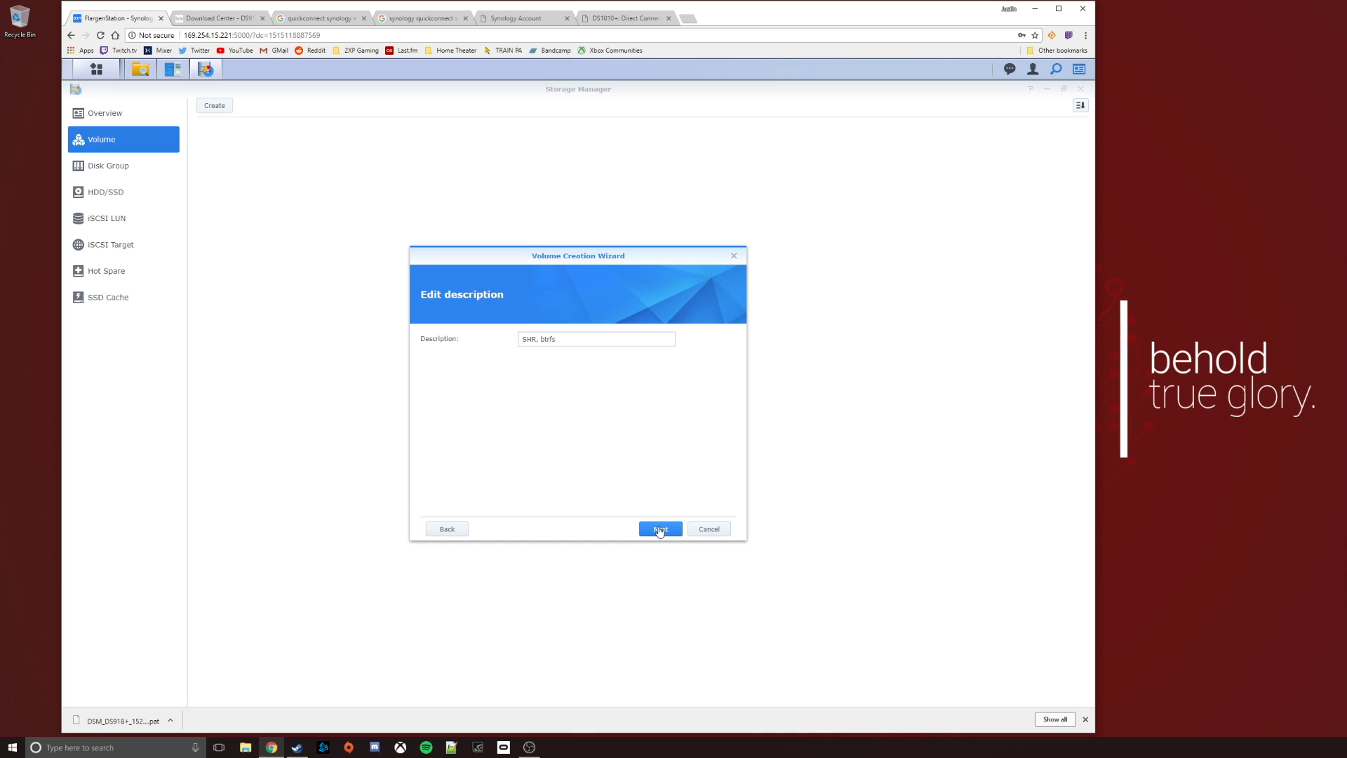
left_click(660, 531)
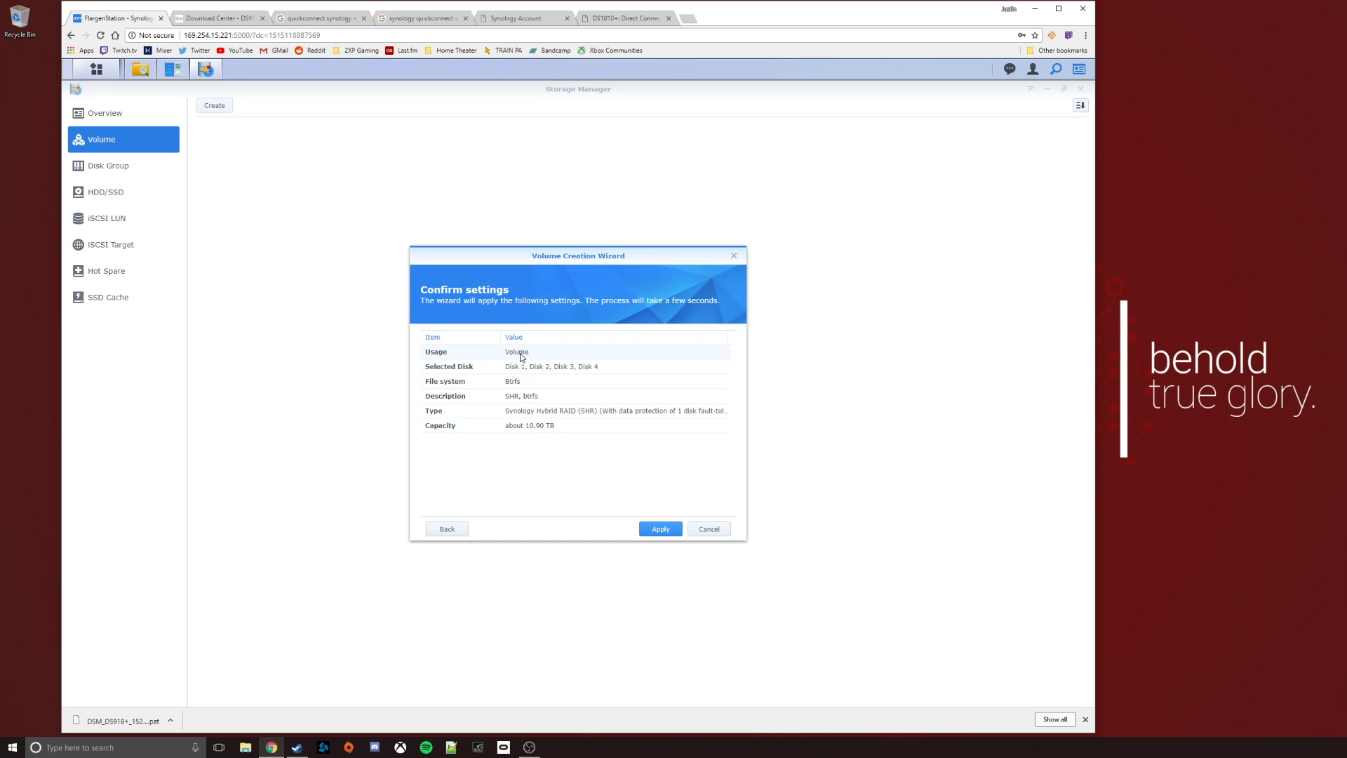
left_click(660, 529)
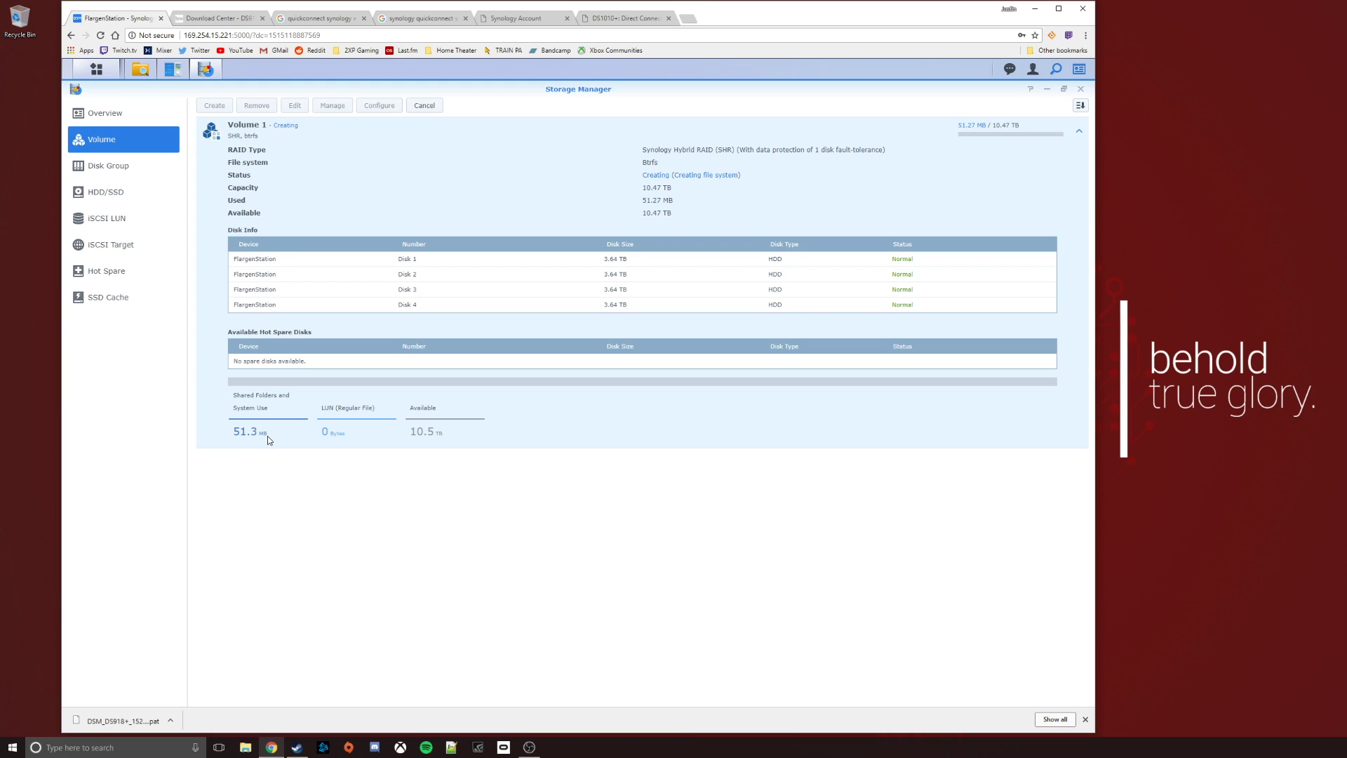
- Resize the Storage Manager window and move it to the upper right of the desktop
left_click(1062, 90)
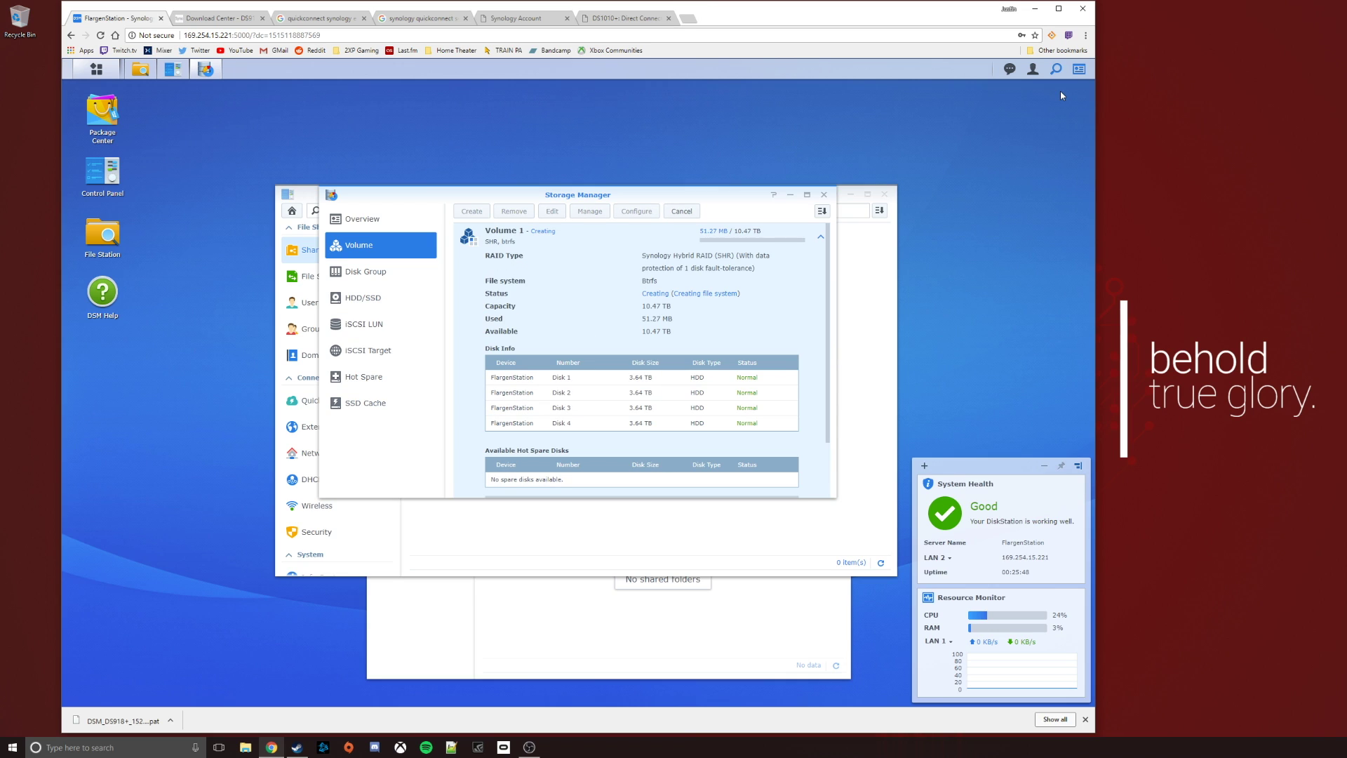
mouse_move(990, 617)
left_click(807, 196)
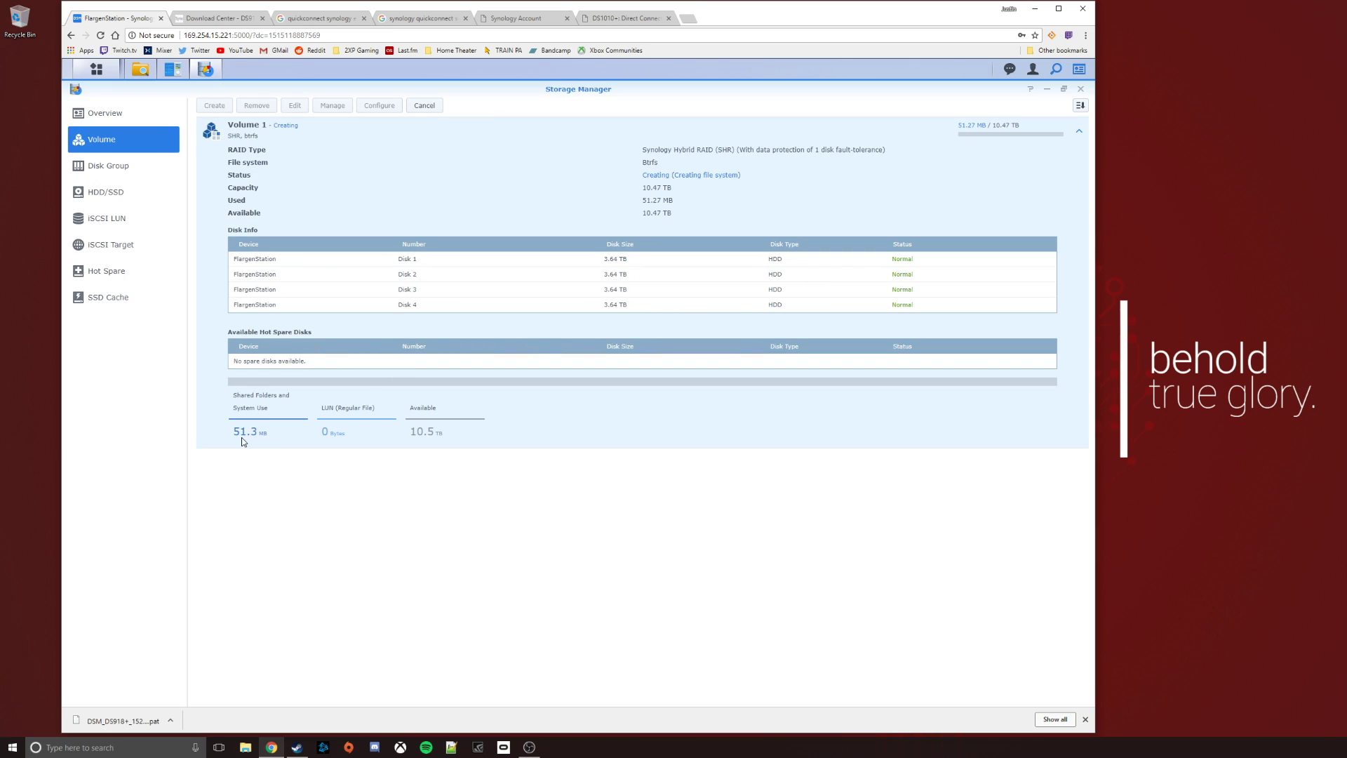
left_click(1064, 89)
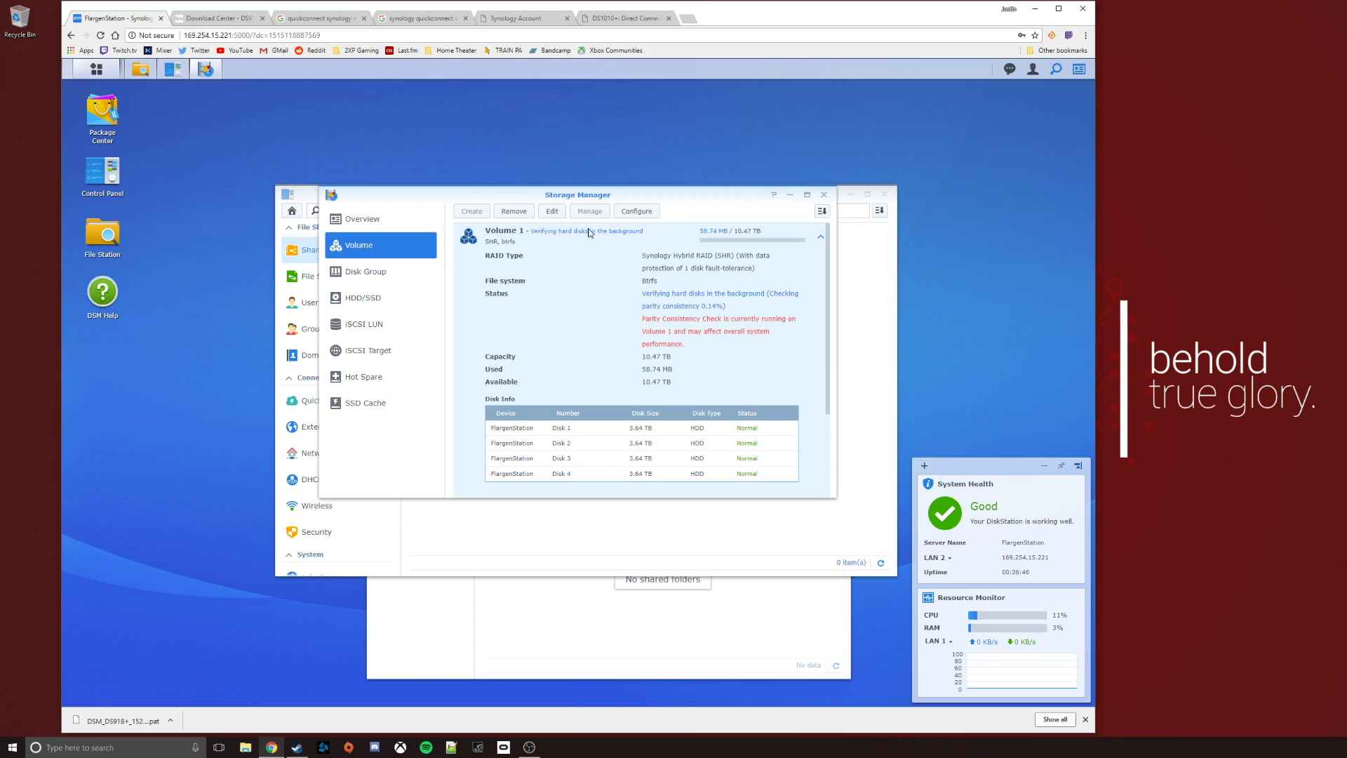
left_click_drag(666, 192, 884, 124)
- Start a new shared folder on Volume 1 in Control Panel, then discard it unsaved
left_click(498, 196)
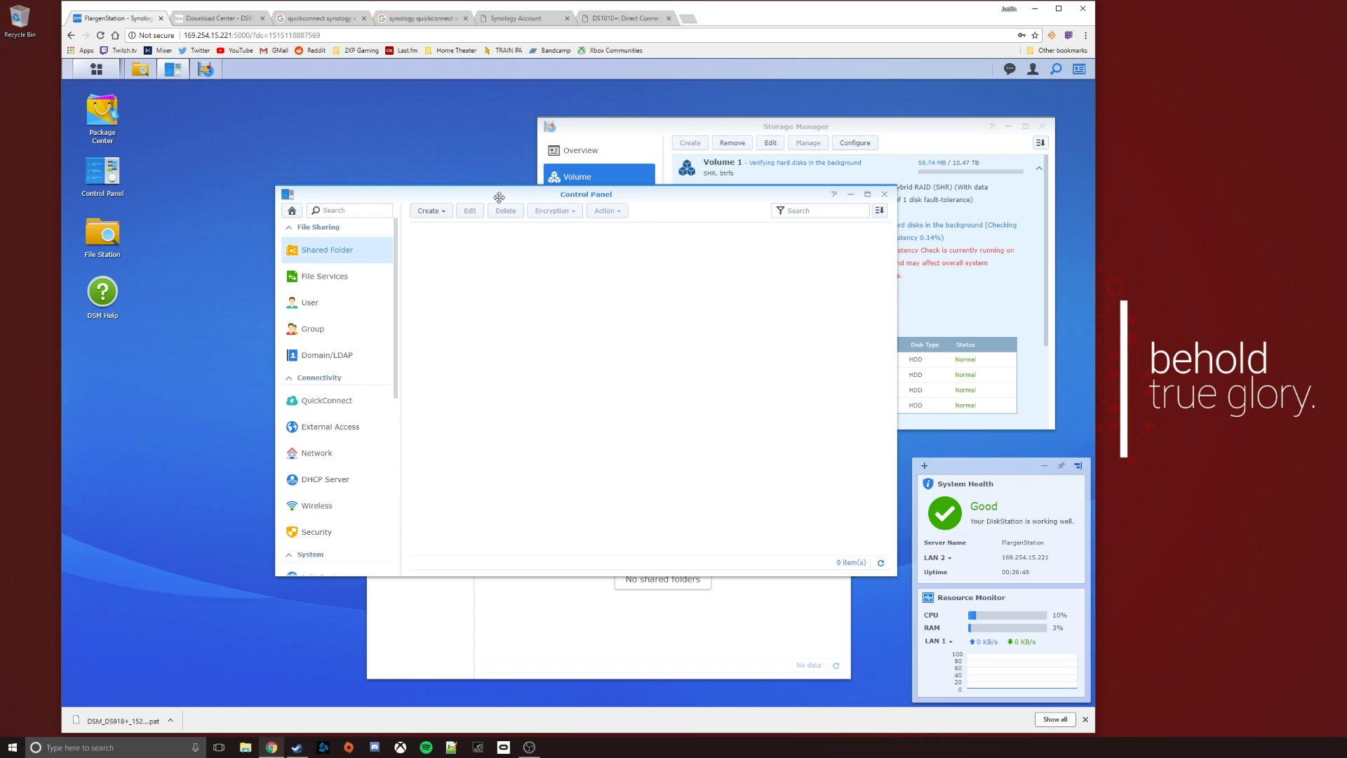
left_click(430, 210)
left_click(438, 229)
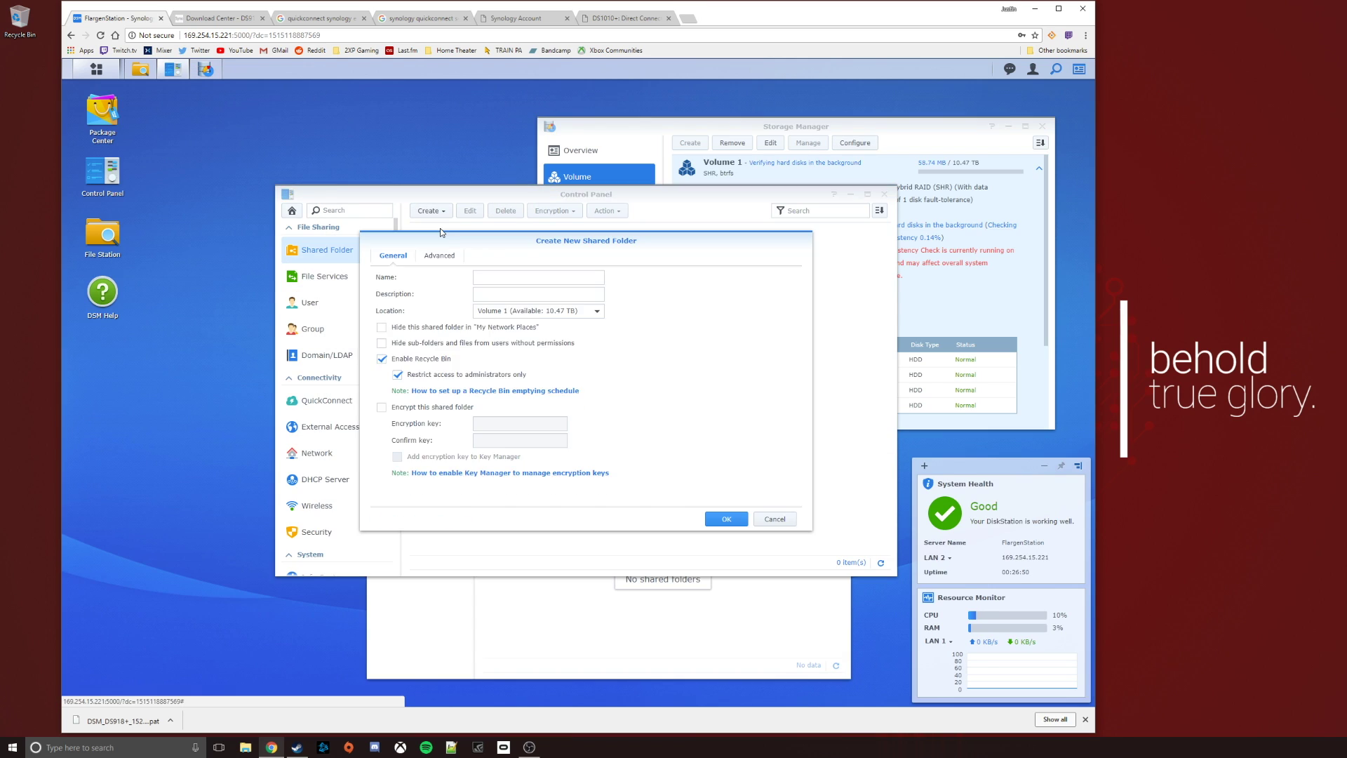
left_click(595, 311)
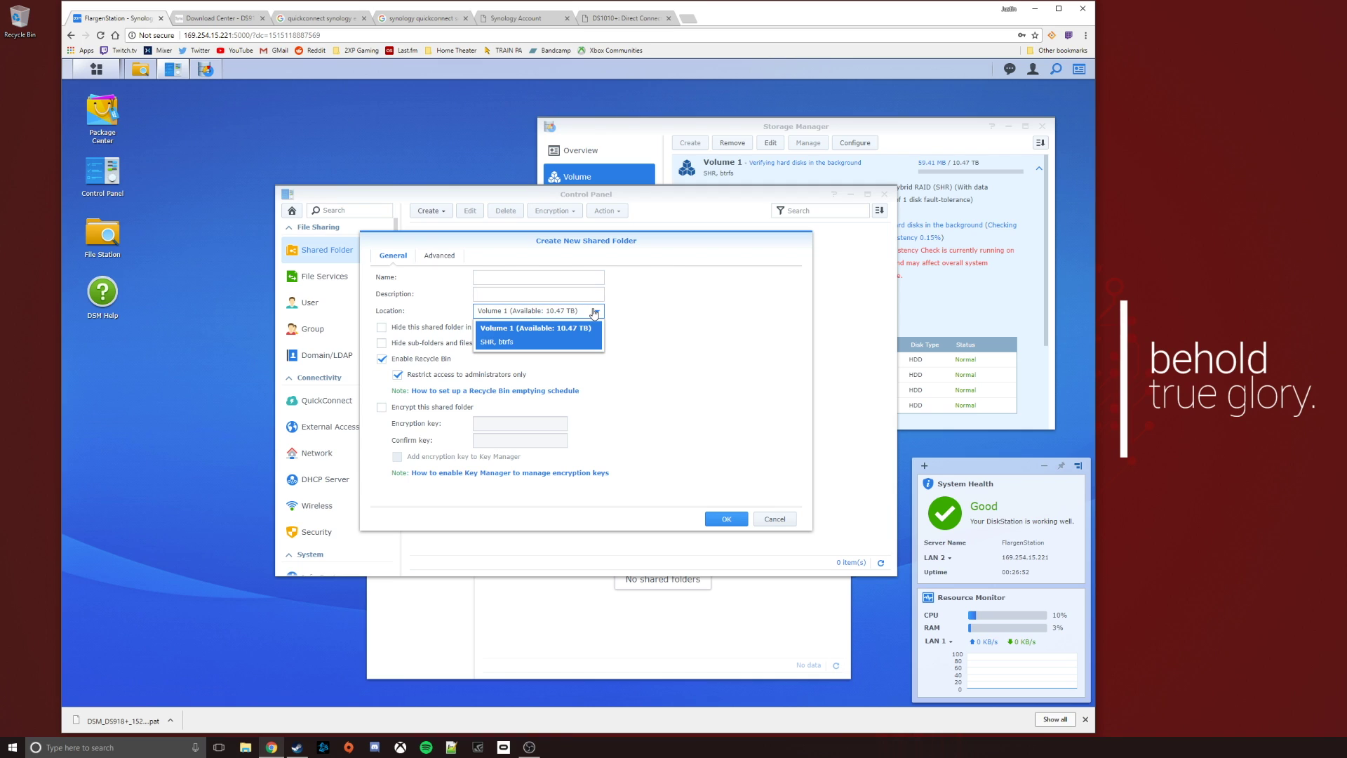
left_click(595, 311)
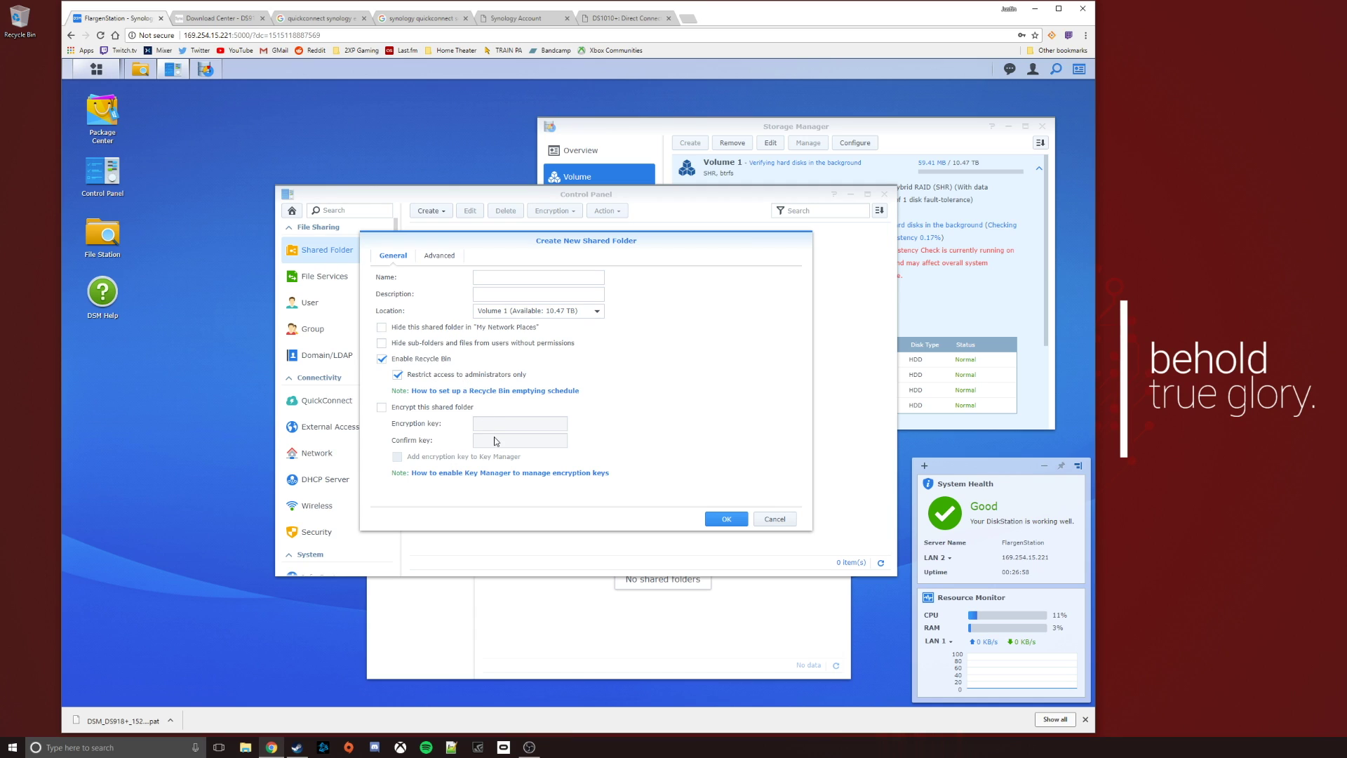
left_click(771, 528)
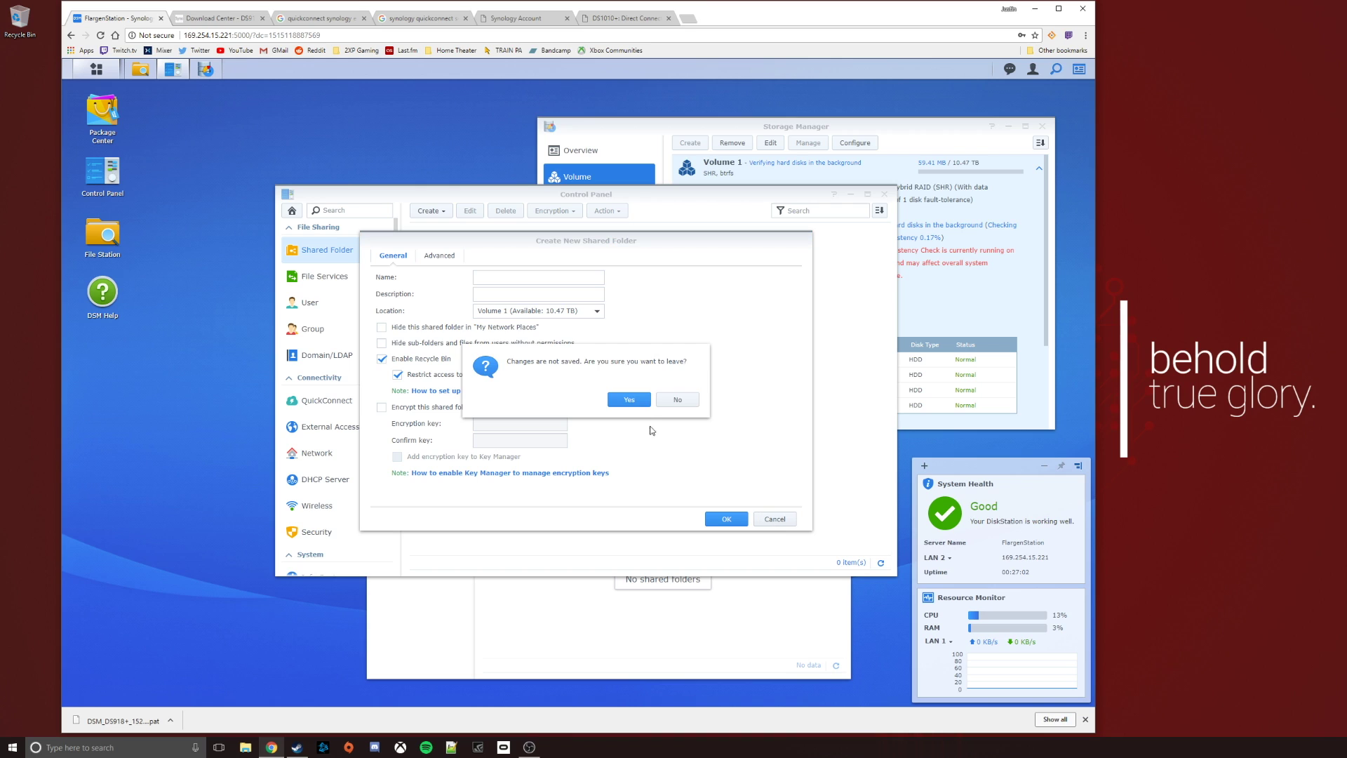
left_click(637, 397)
left_click(798, 125)
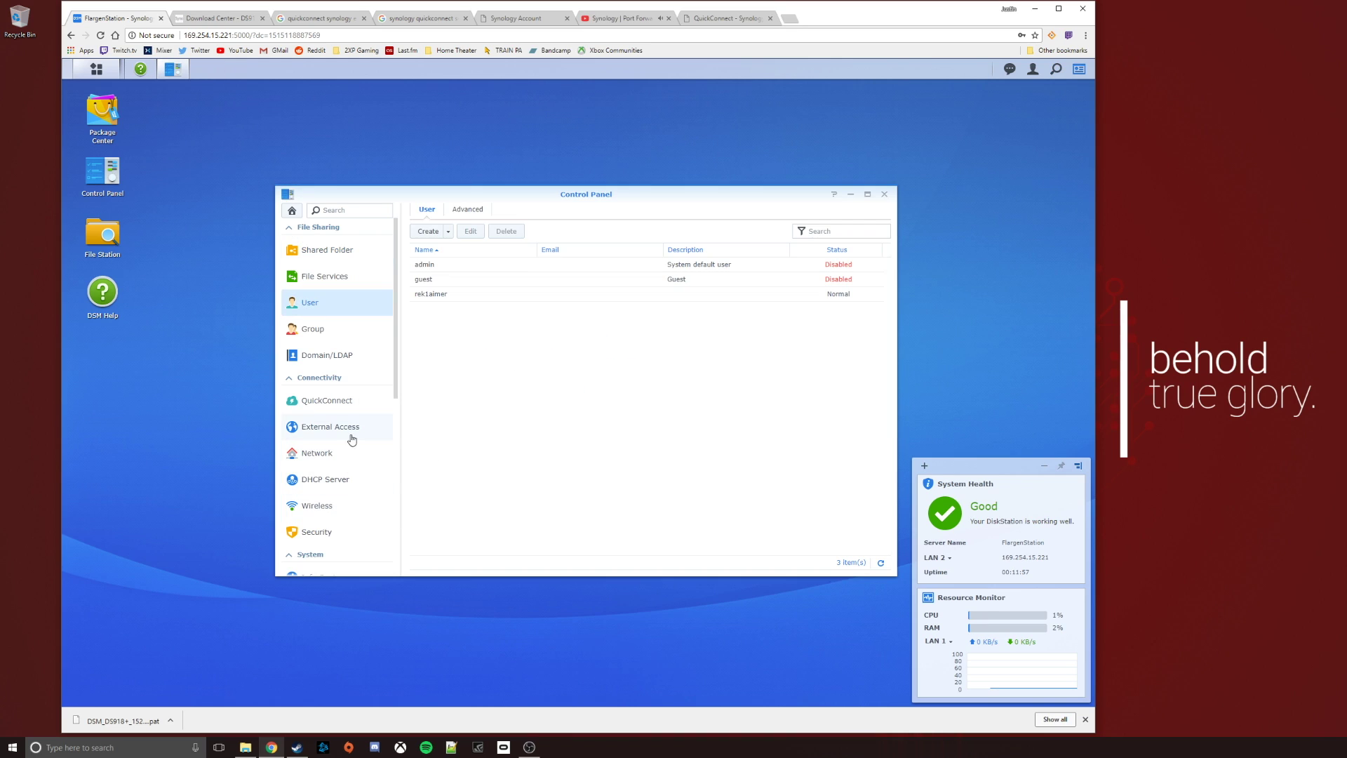
- Open the QuickConnect settings and view the DSM About information
left_click(354, 398)
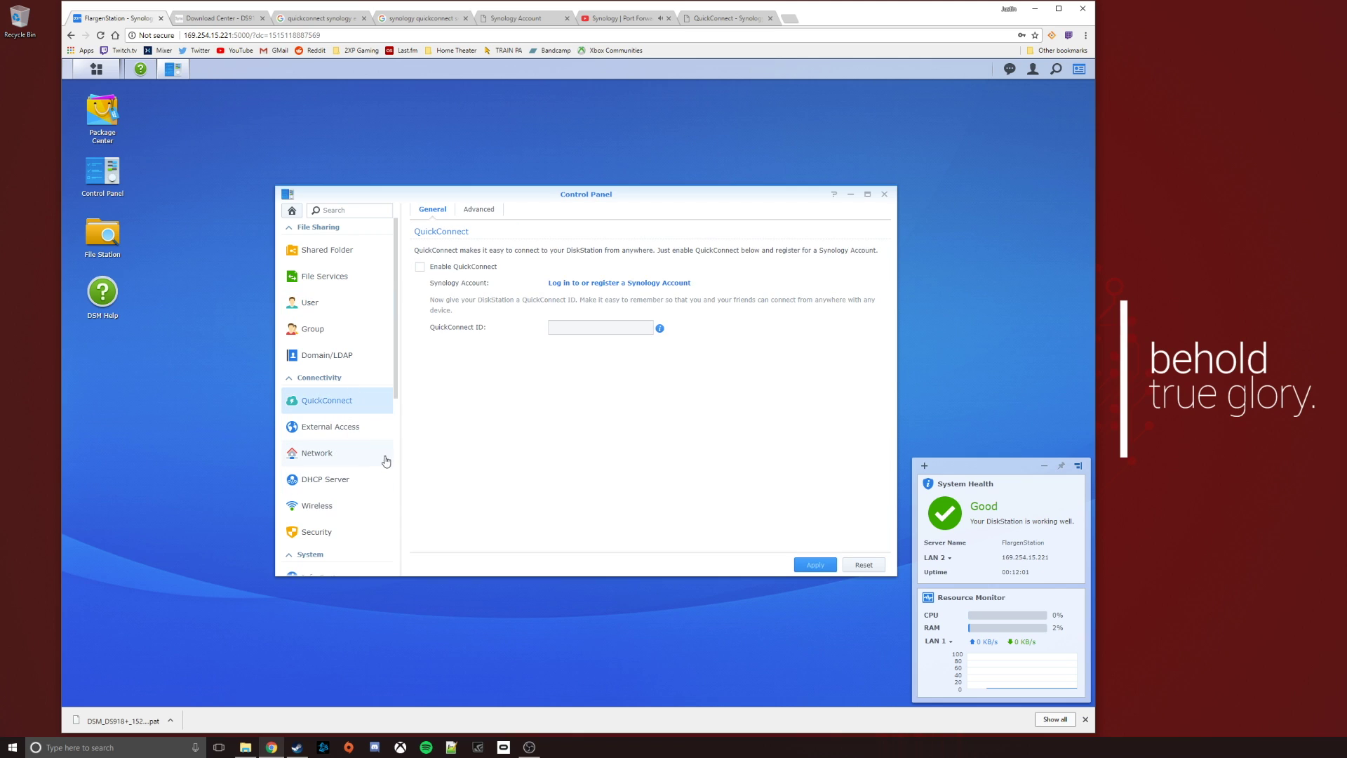
left_click(1029, 71)
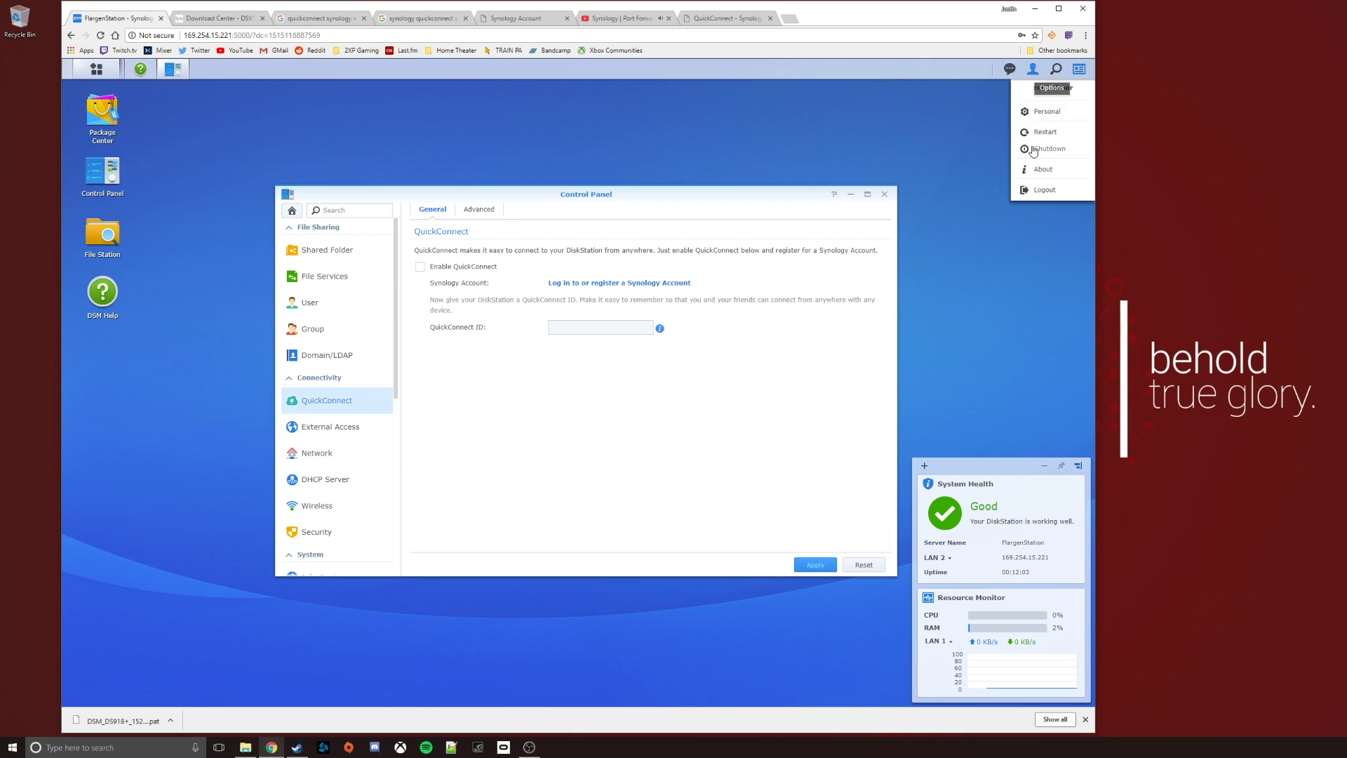
left_click(1045, 172)
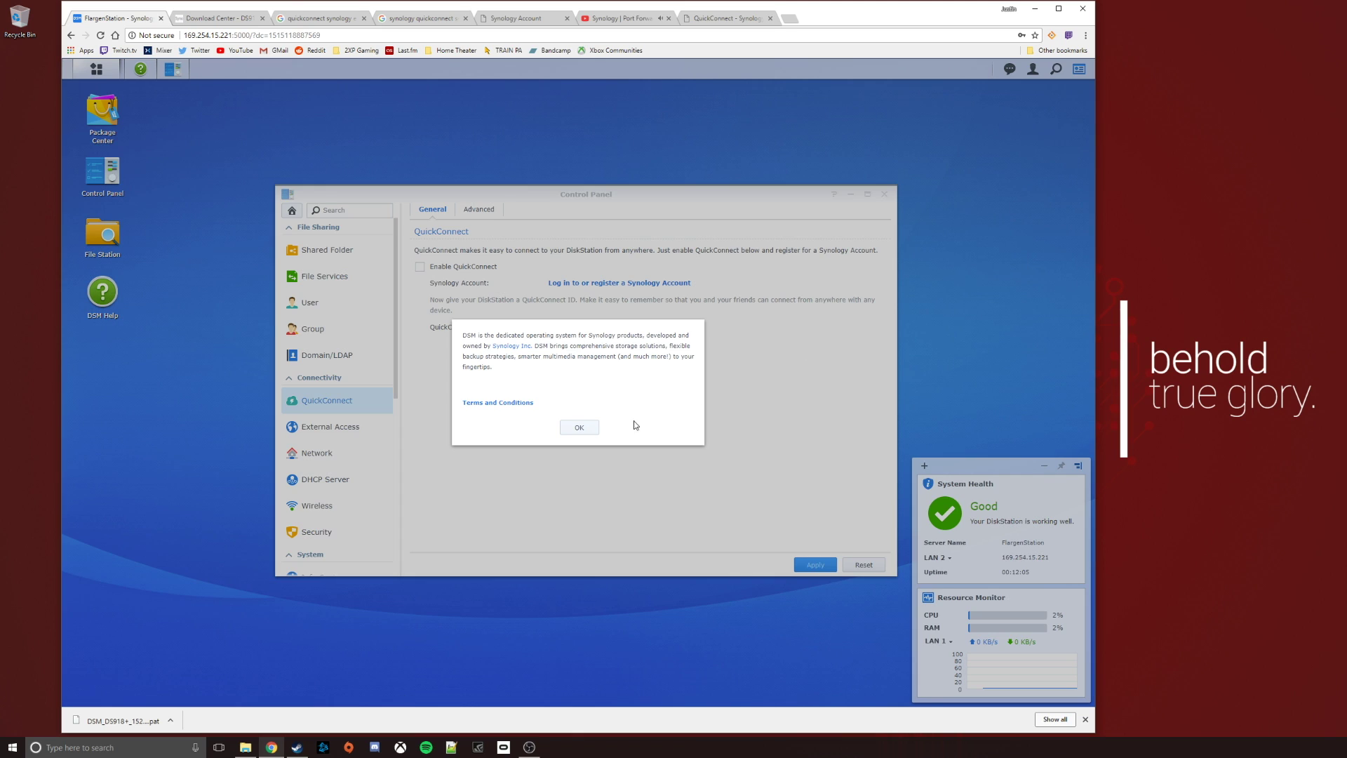
left_click(582, 427)
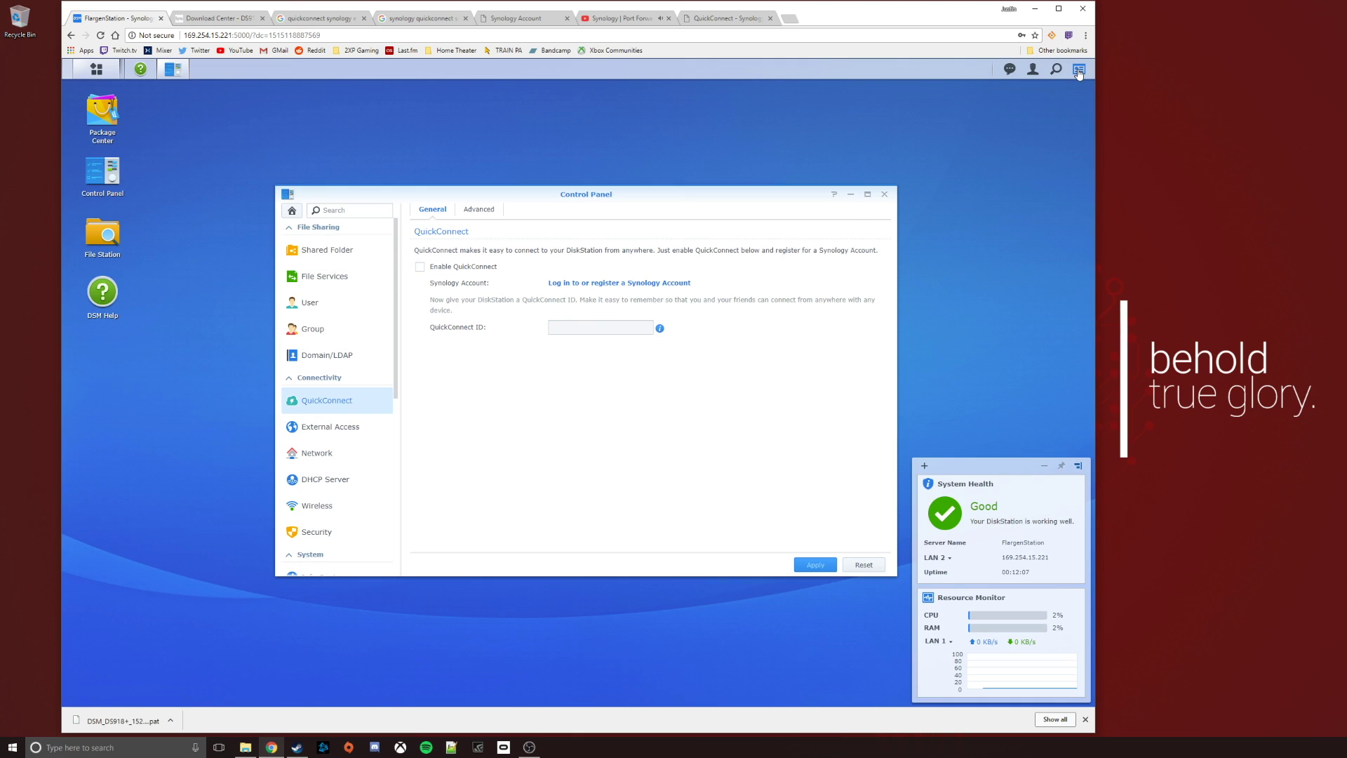
- Toggle the widgets, account options and notifications panels, then show all installed apps
left_click(1081, 74)
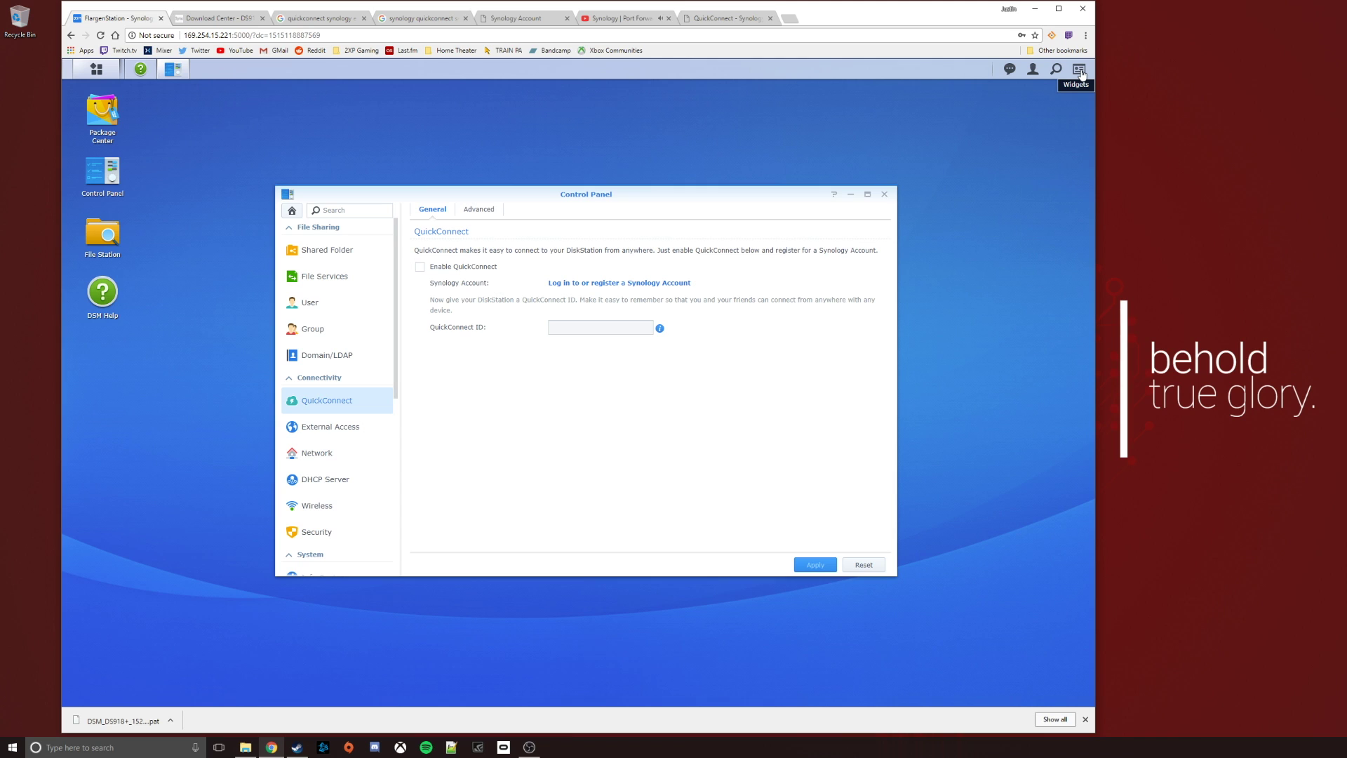
left_click(1080, 74)
left_click(1032, 69)
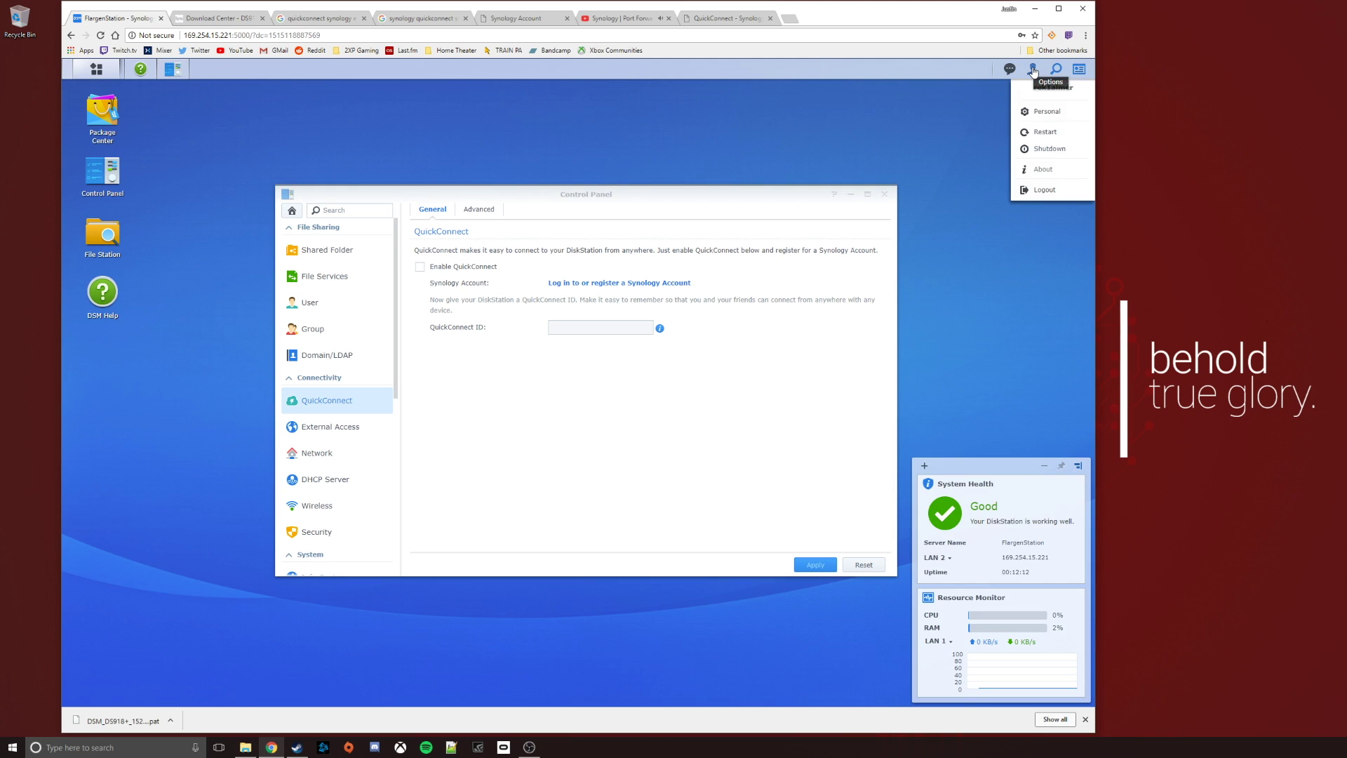
left_click(1033, 70)
left_click(1012, 71)
left_click(1012, 71)
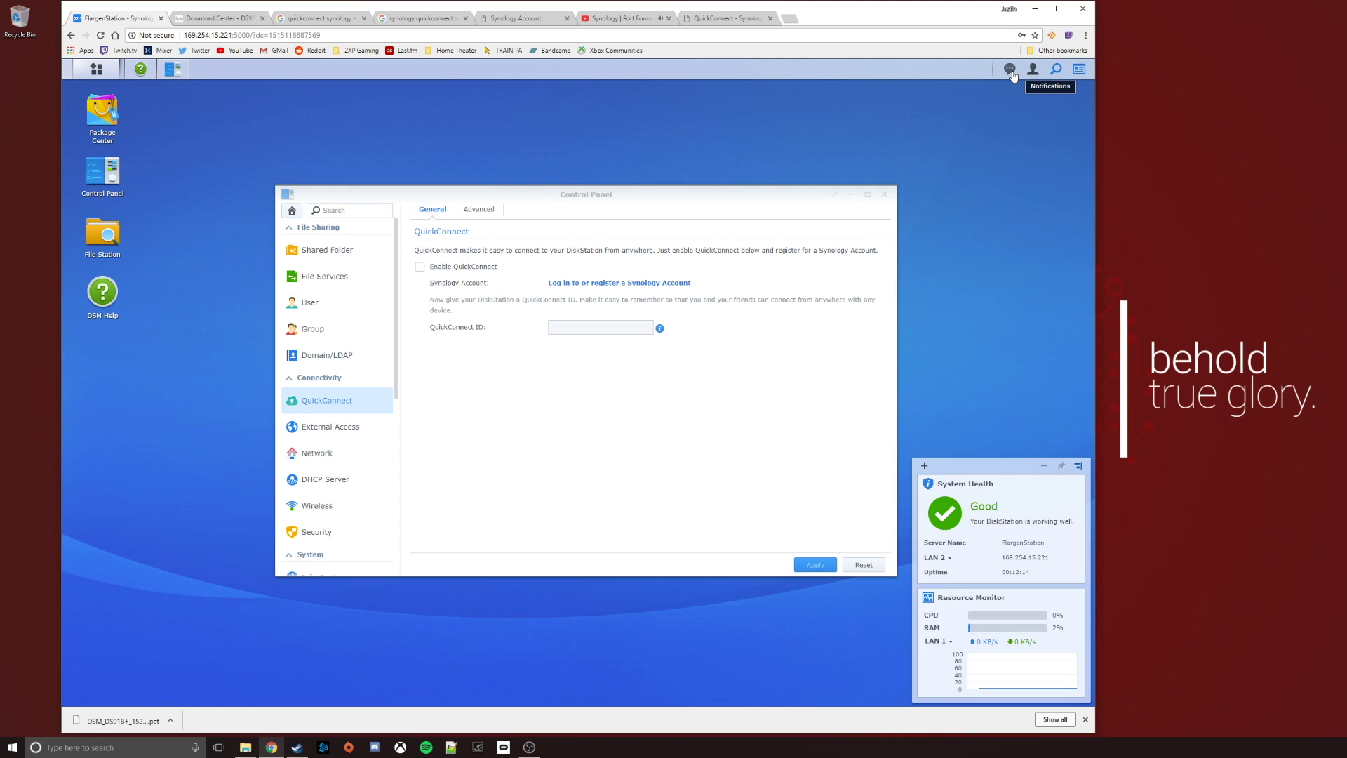
left_click(97, 68)
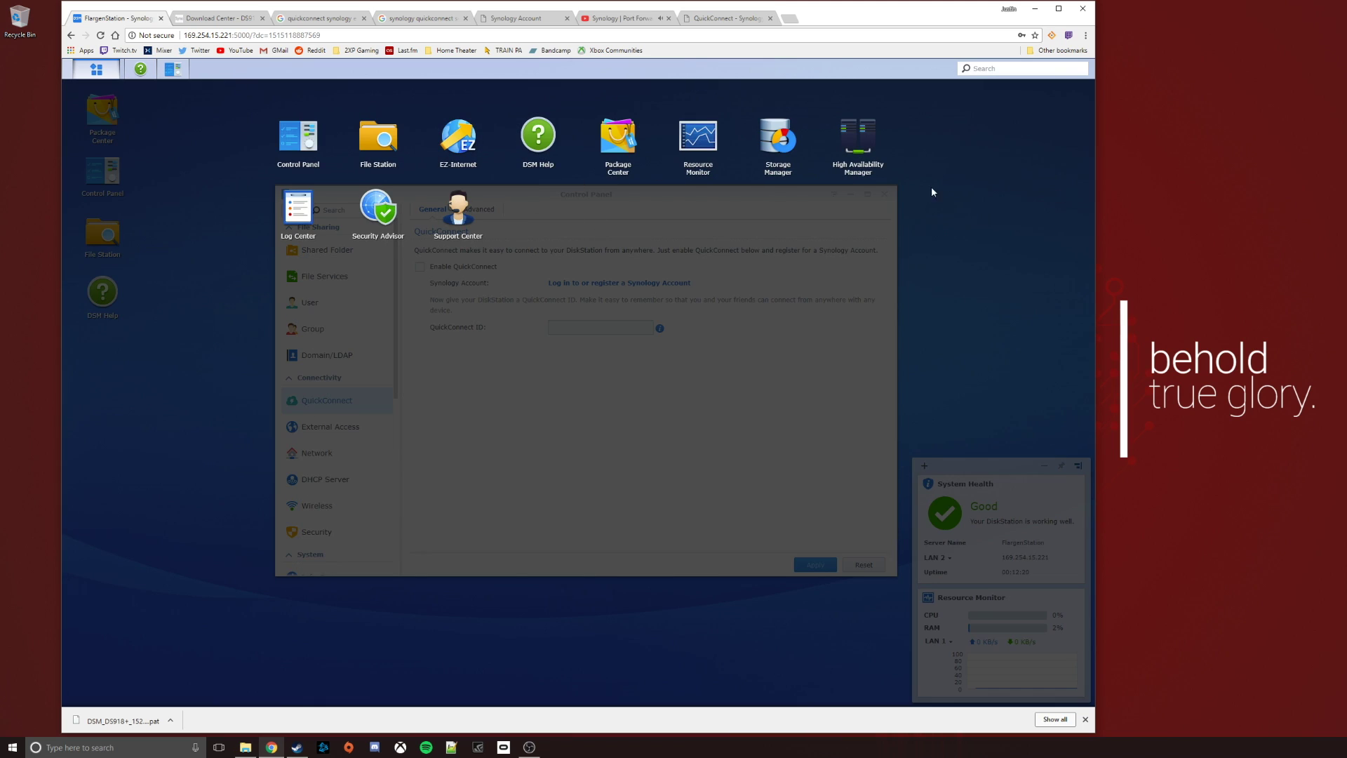
- Launch High Availability Manager, see the DS918+ reported as Standalone, then close it
left_click(856, 135)
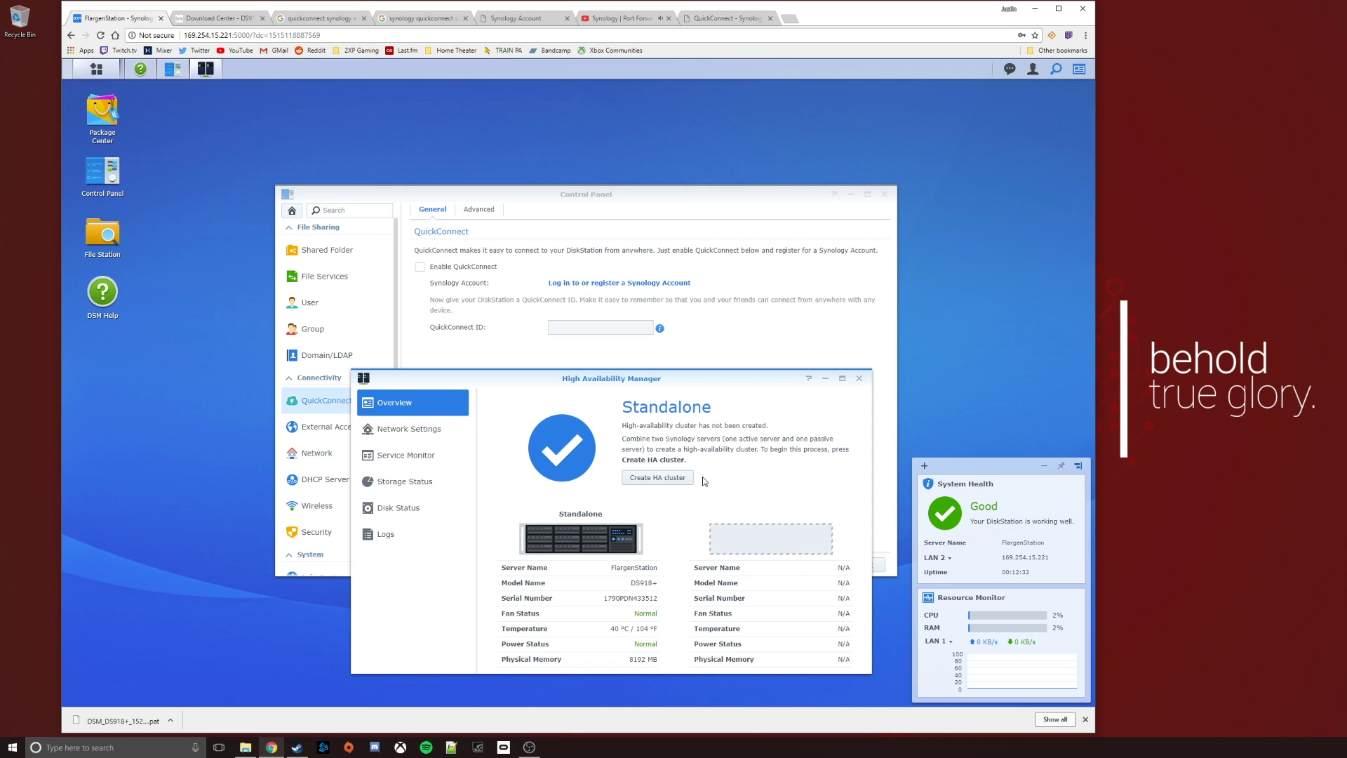
left_click(859, 382)
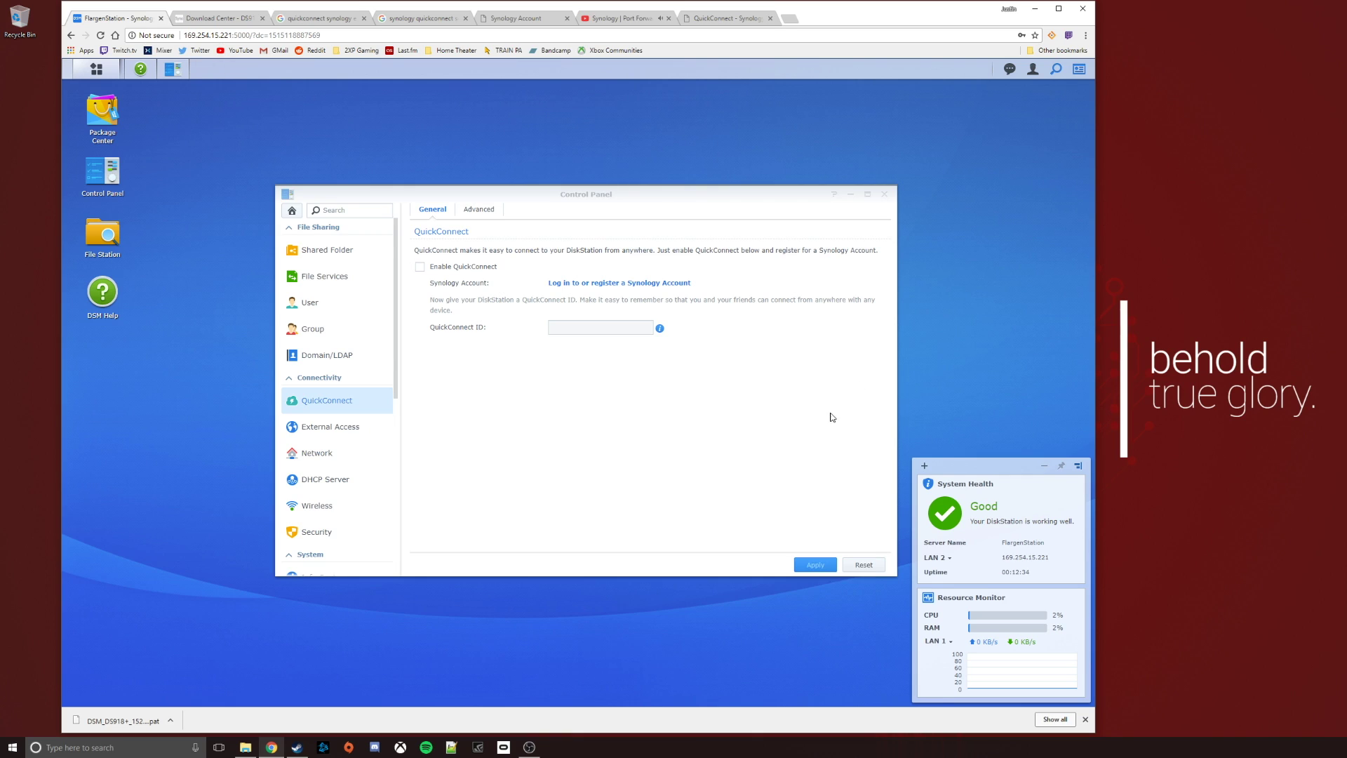